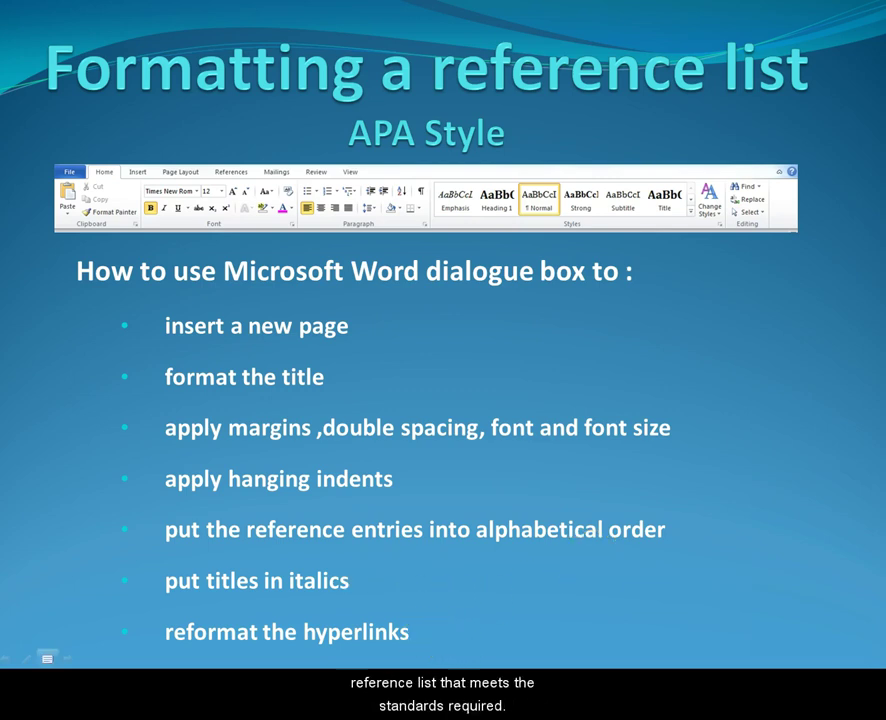
{"action": "left_click", "coordinate": [28, 644]}
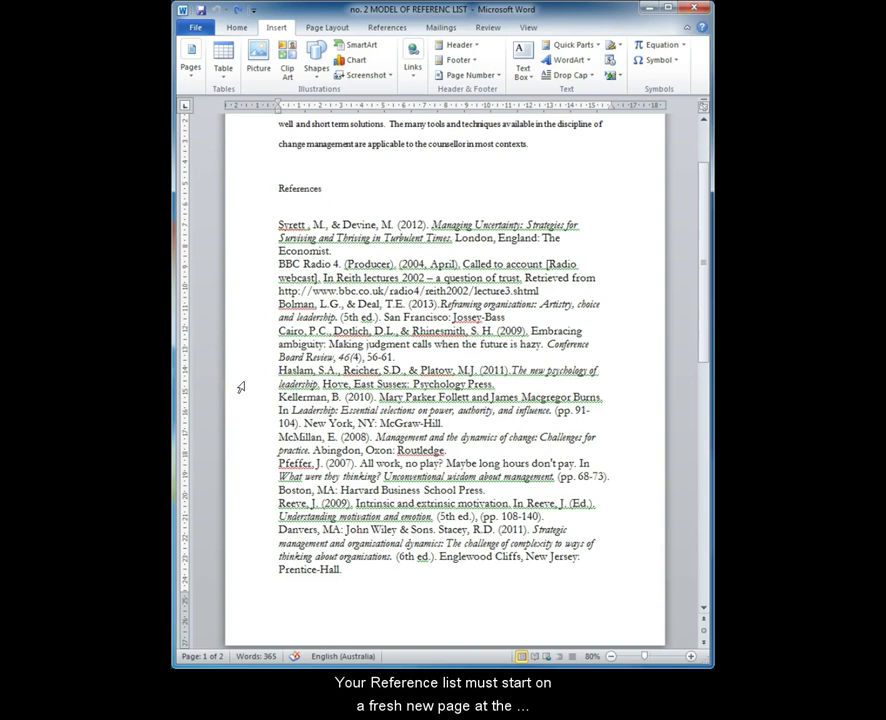
Step: Insert a page break just before the References heading so the list starts on a new page
{"action": "left_click", "coordinate": [306, 166]}
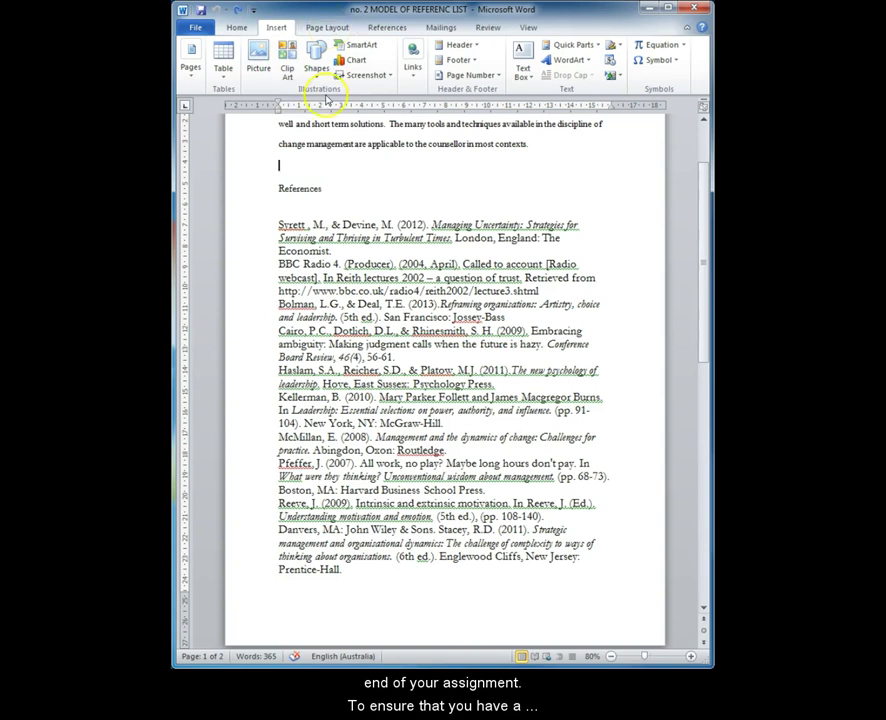
{"action": "left_click", "coordinate": [303, 174]}
{"action": "left_click", "coordinate": [327, 28]}
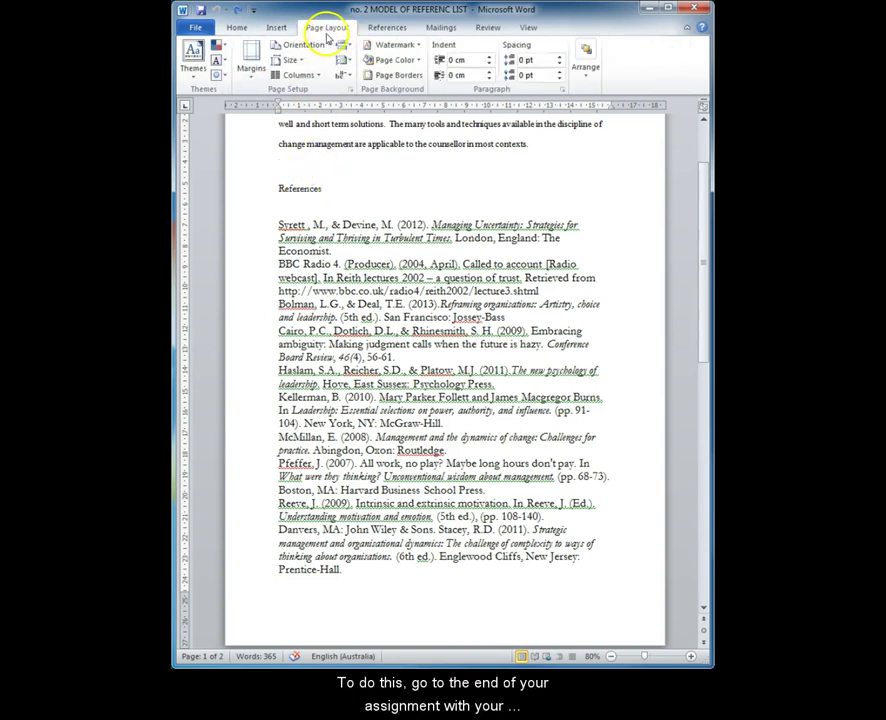
{"action": "left_click", "coordinate": [287, 176]}
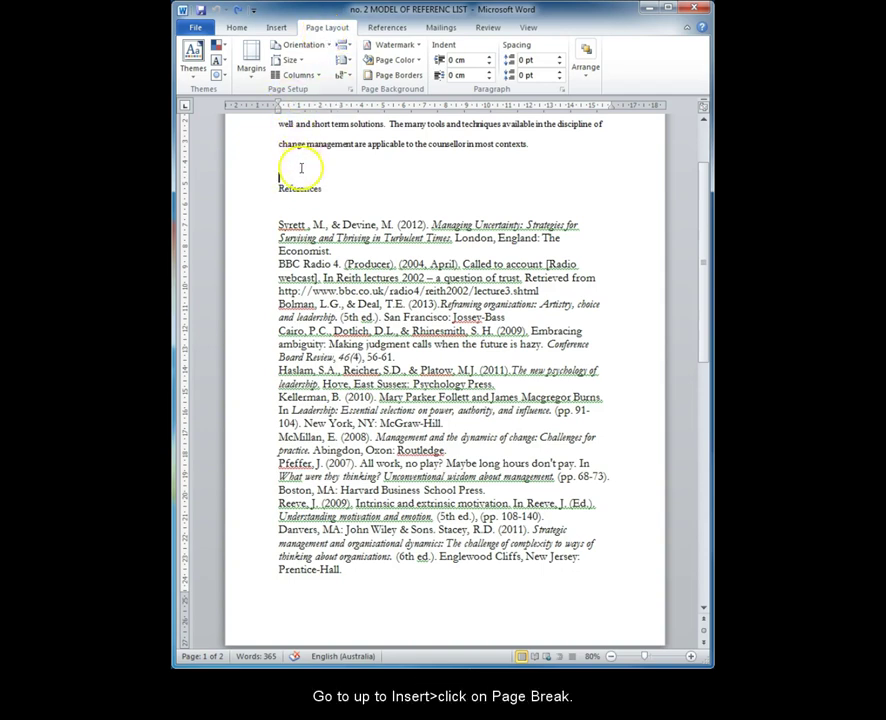
{"action": "left_click", "coordinate": [278, 27]}
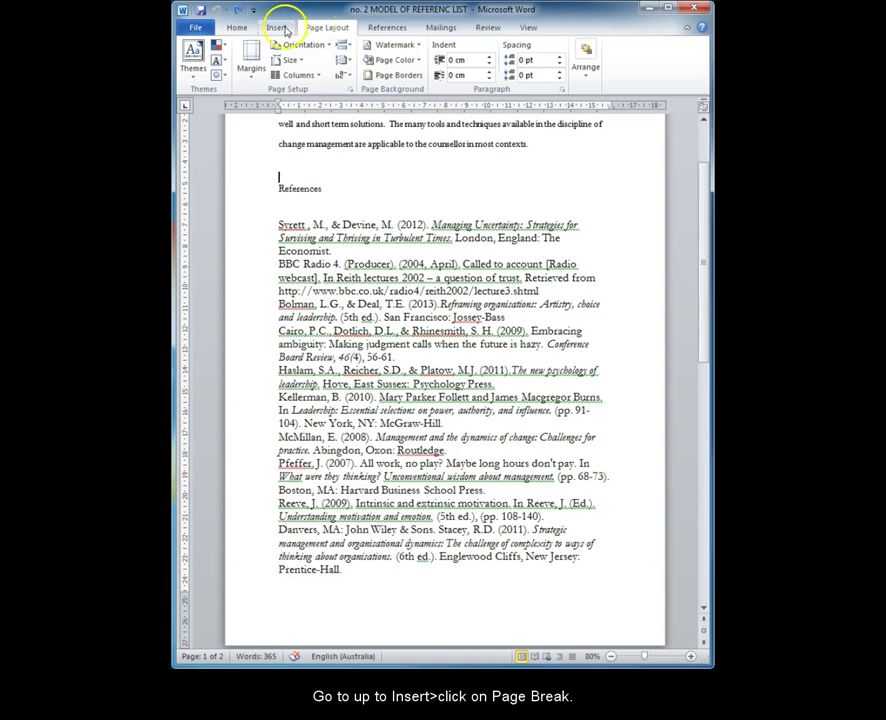
{"action": "left_click", "coordinate": [191, 62]}
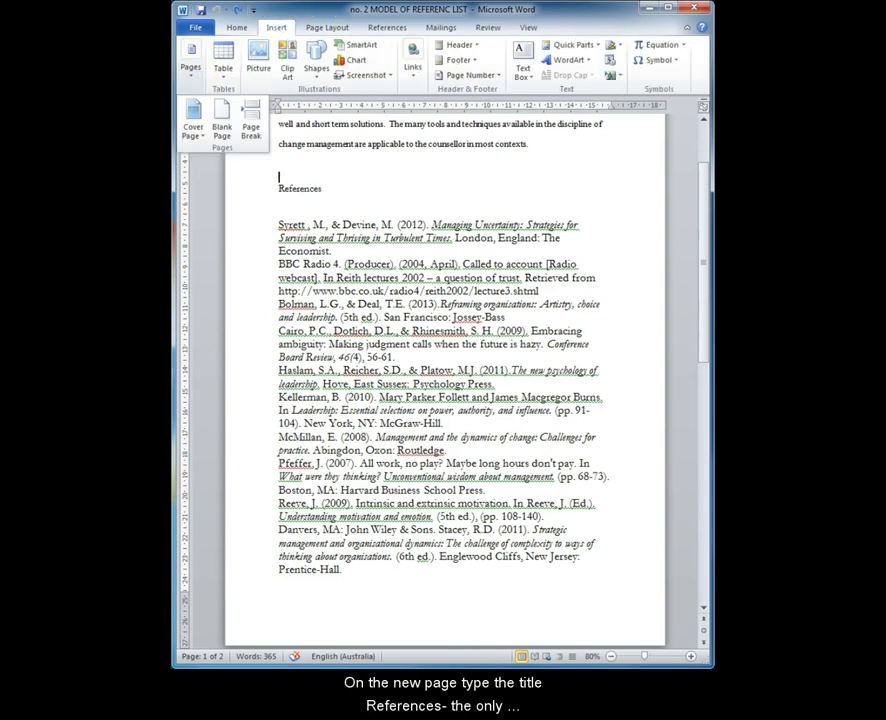
{"action": "left_click", "coordinate": [251, 121]}
Step: Replace the heading line and the empty line below it with the retyped title "References"
{"action": "left_click", "coordinate": [705, 585]}
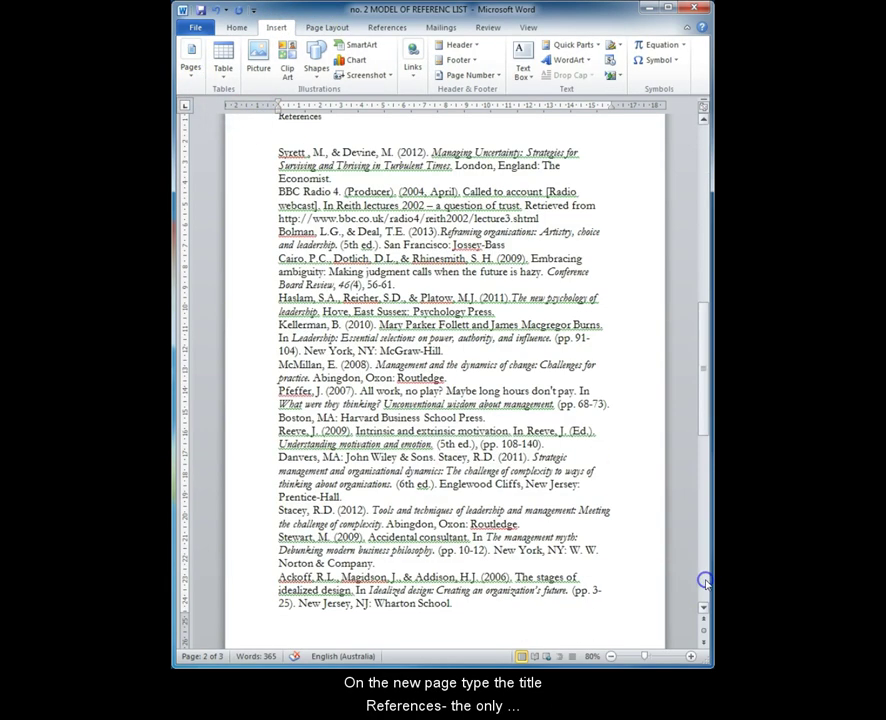
{"action": "left_click", "coordinate": [702, 118]}
{"action": "left_click", "coordinate": [702, 118]}
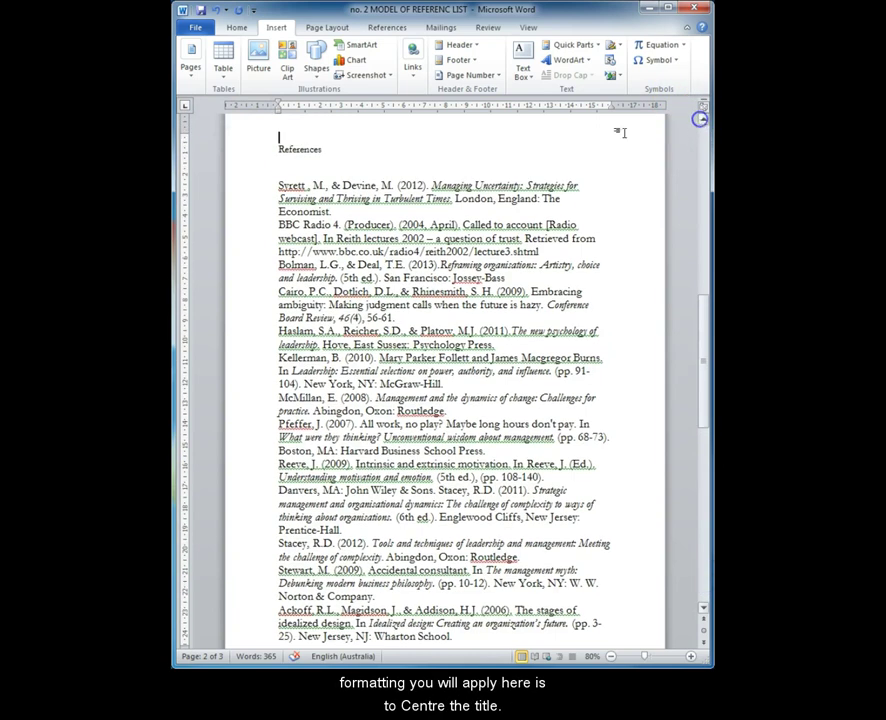
{"action": "left_click_drag", "start_coordinate": [296, 150], "coordinate": [334, 158]}
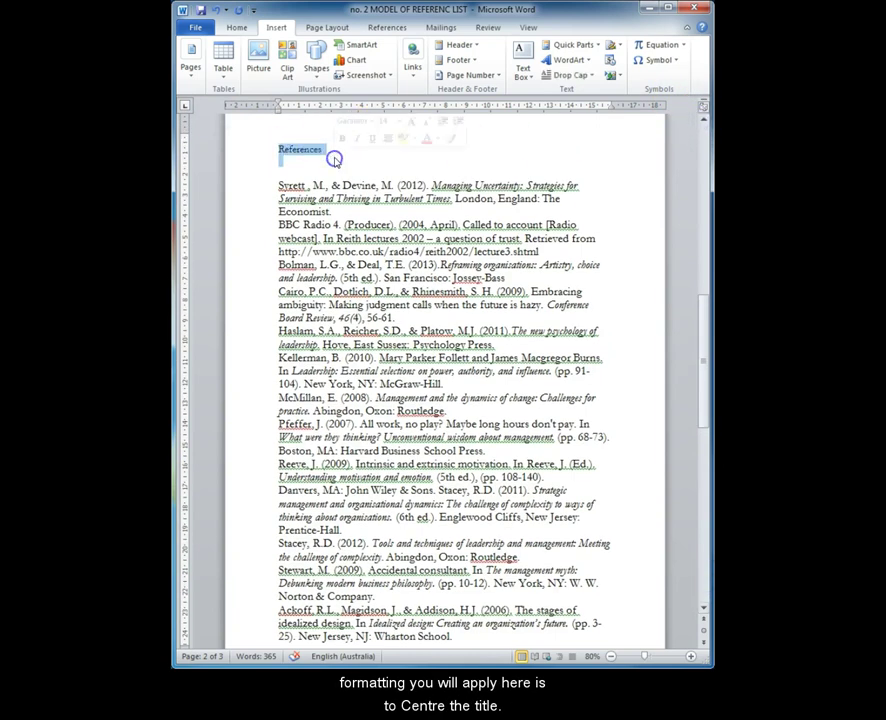
{"action": "type", "text": "Reference"}
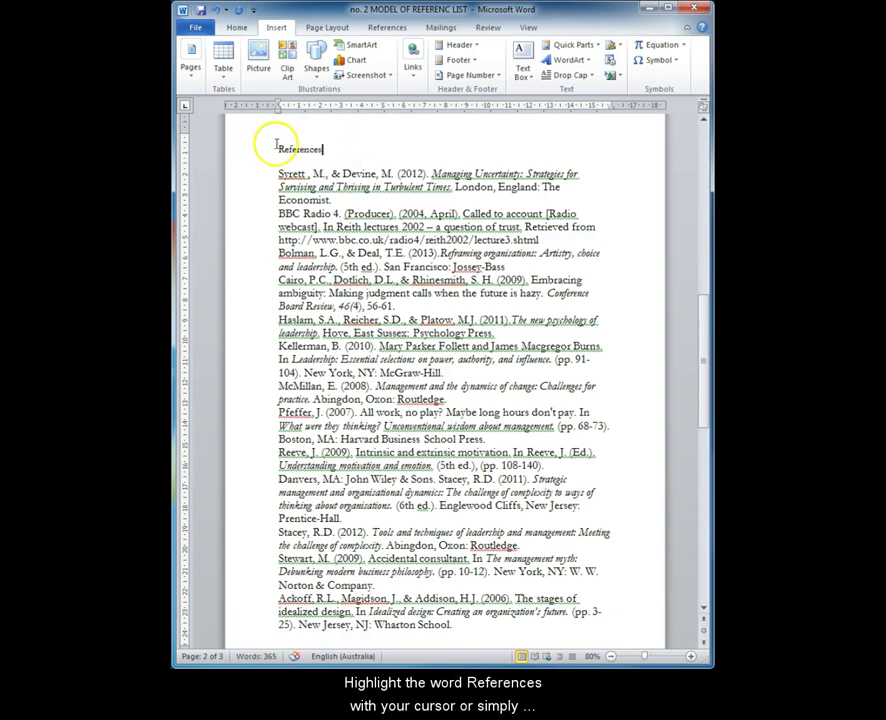
Step: Centre the References title on its line
{"action": "left_click_drag", "start_coordinate": [279, 148], "coordinate": [324, 154]}
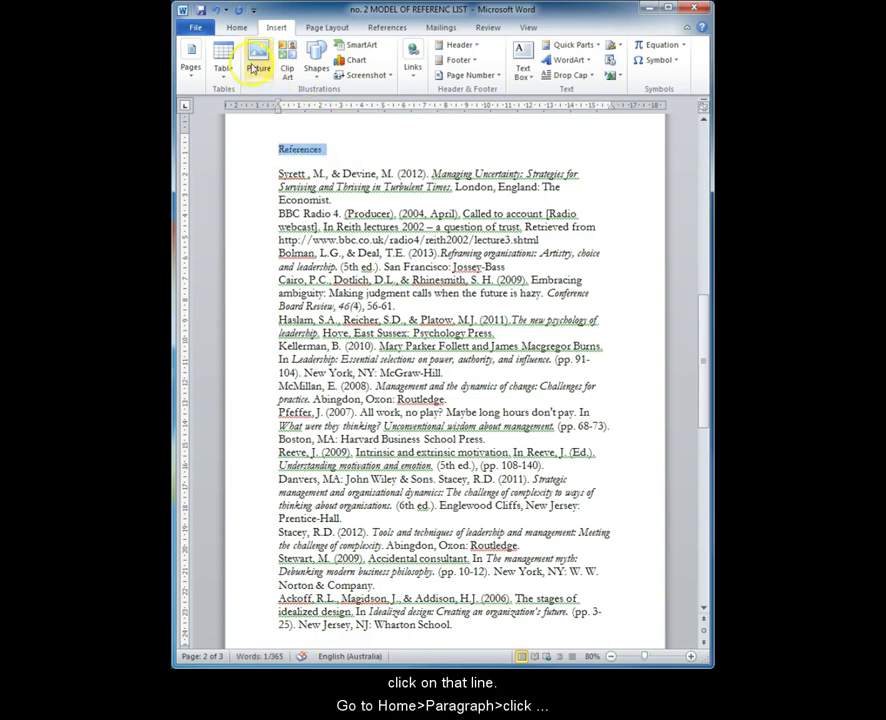
{"action": "left_click", "coordinate": [238, 29]}
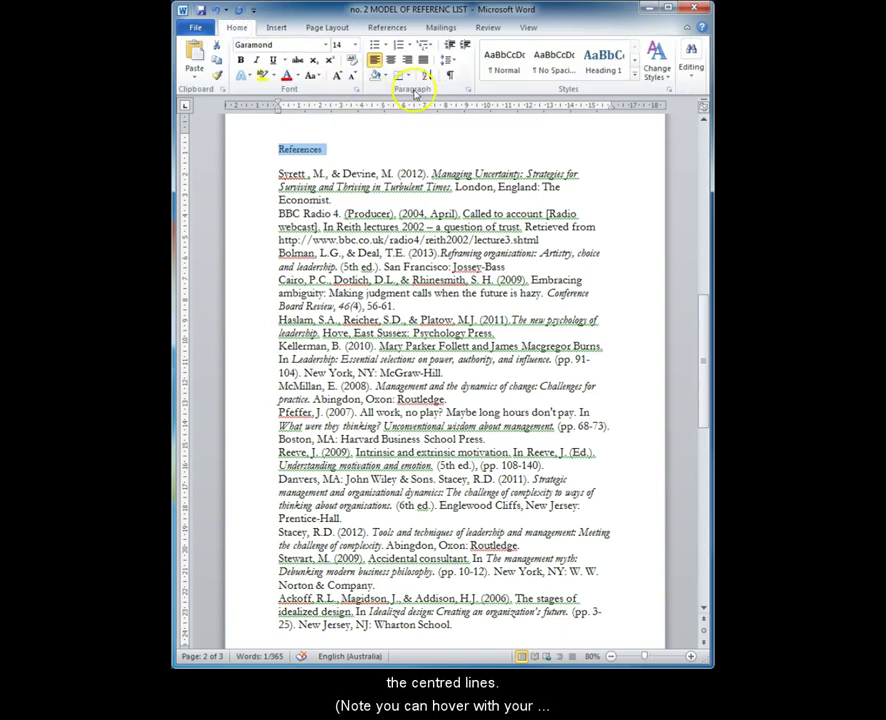
{"action": "left_click", "coordinate": [392, 61]}
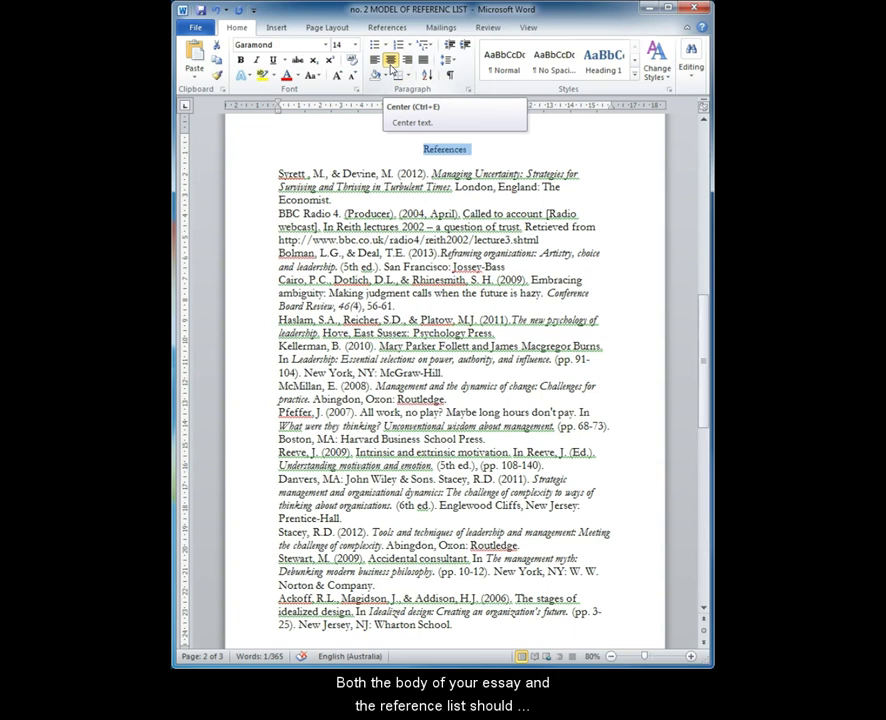
Step: Apply the Normal 2.54 cm page margins with the whole reference list selected
{"action": "left_click", "coordinate": [382, 182]}
{"action": "left_click", "coordinate": [287, 188]}
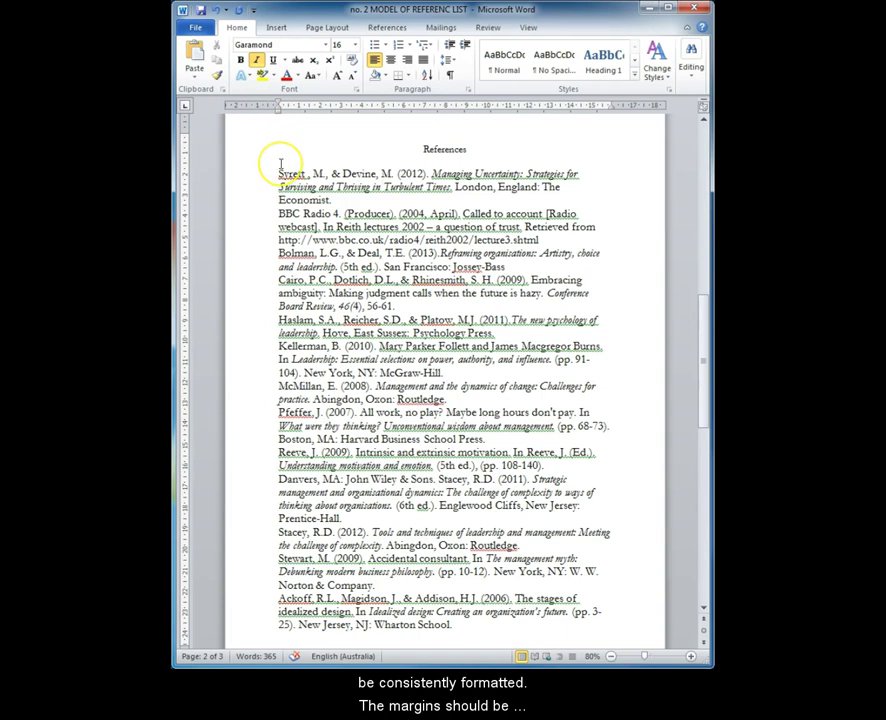
{"action": "left_click_drag", "start_coordinate": [405, 146], "coordinate": [494, 628]}
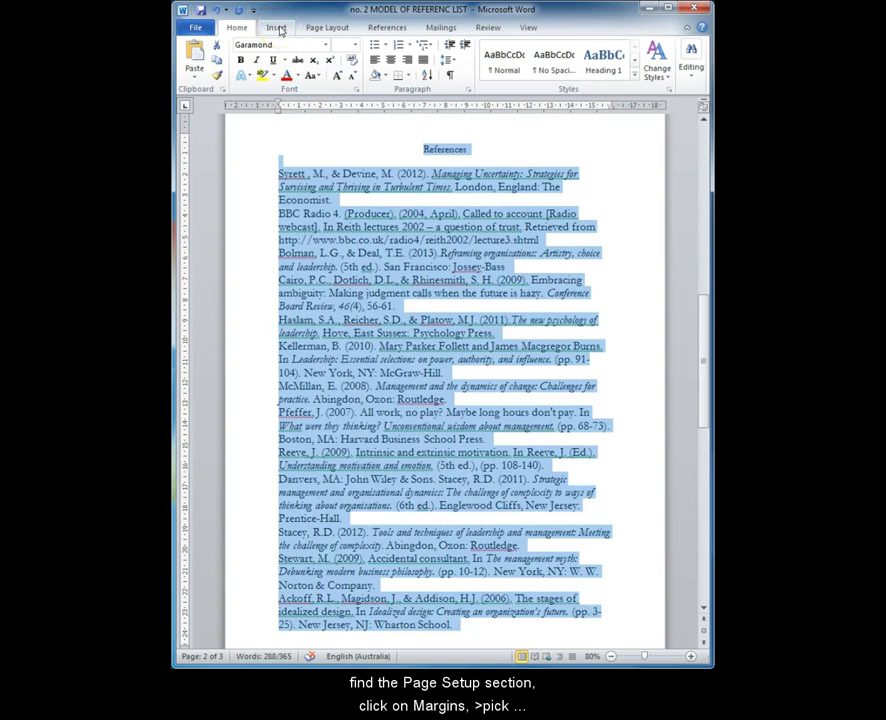
{"action": "left_click", "coordinate": [325, 27]}
{"action": "left_click", "coordinate": [250, 63]}
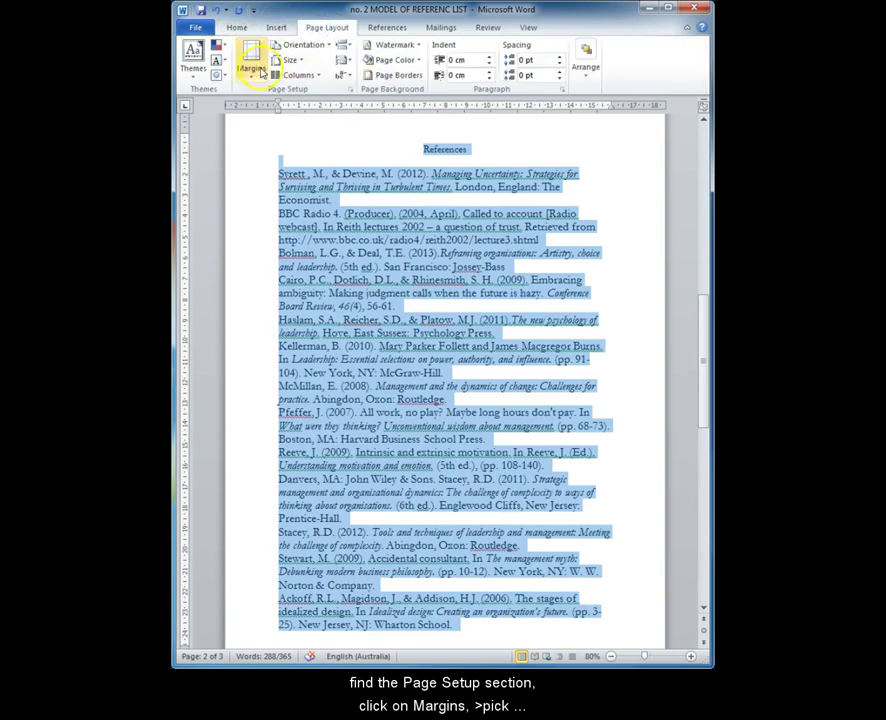
{"action": "left_click", "coordinate": [308, 148]}
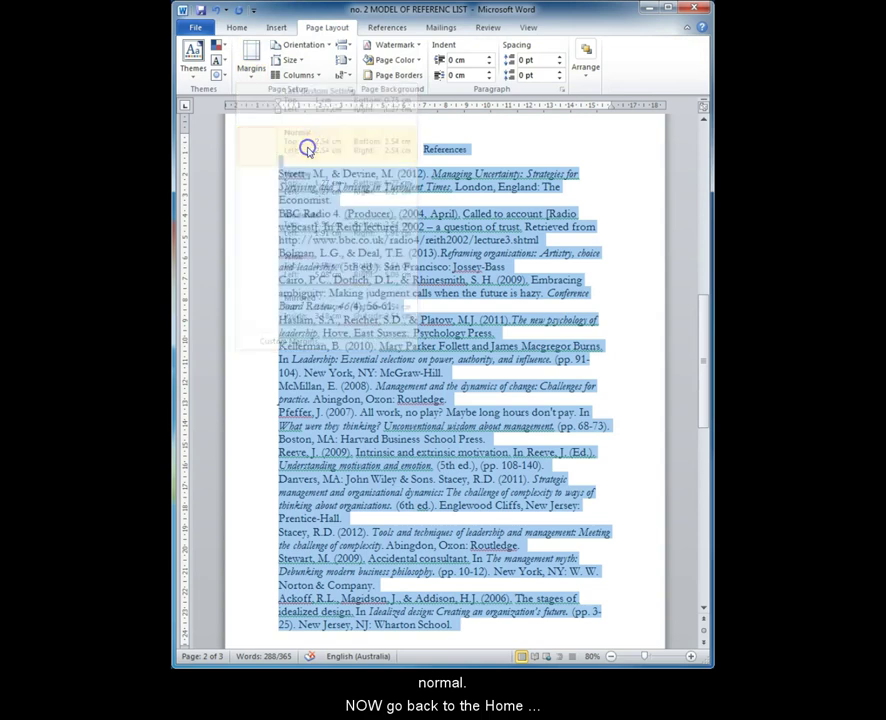
{"action": "left_click", "coordinate": [308, 150]}
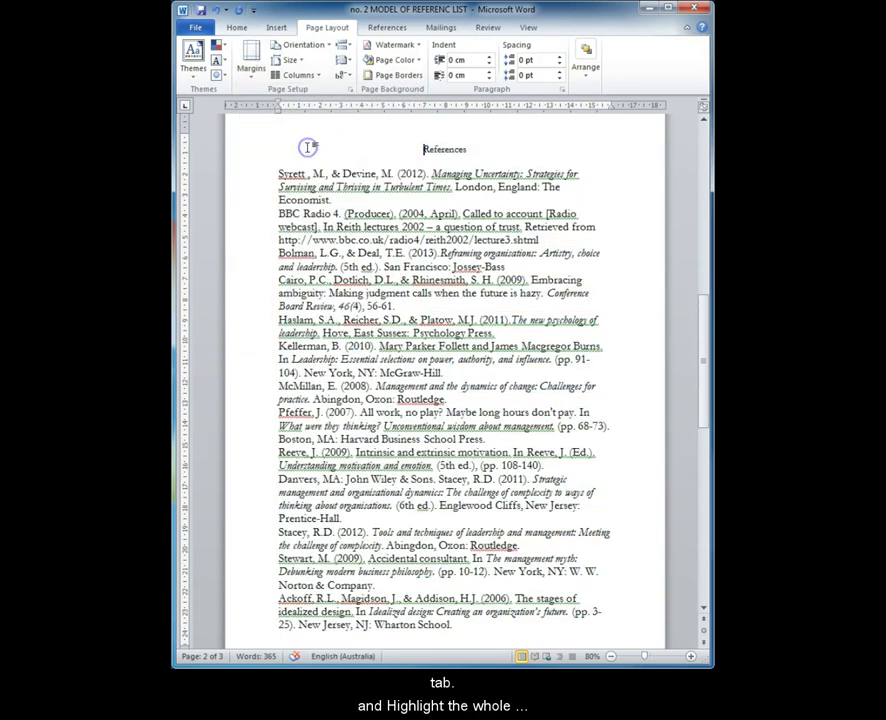
Step: Set the line spacing of the whole reference list, including its title, to 2.0
{"action": "left_click_drag", "start_coordinate": [390, 140], "coordinate": [555, 630]}
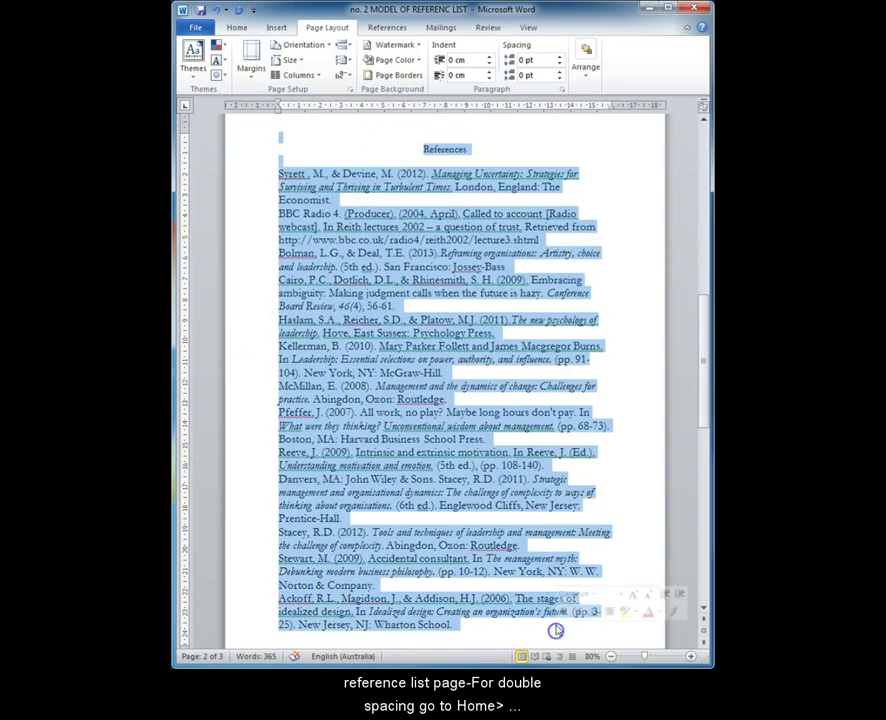
{"action": "left_click", "coordinate": [237, 27]}
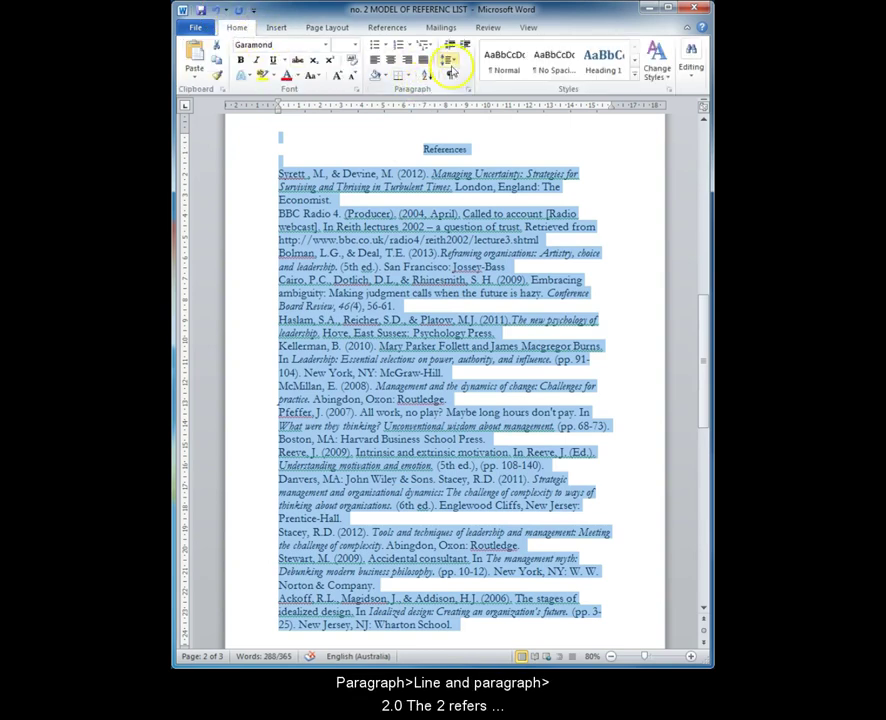
{"action": "left_click", "coordinate": [451, 62]}
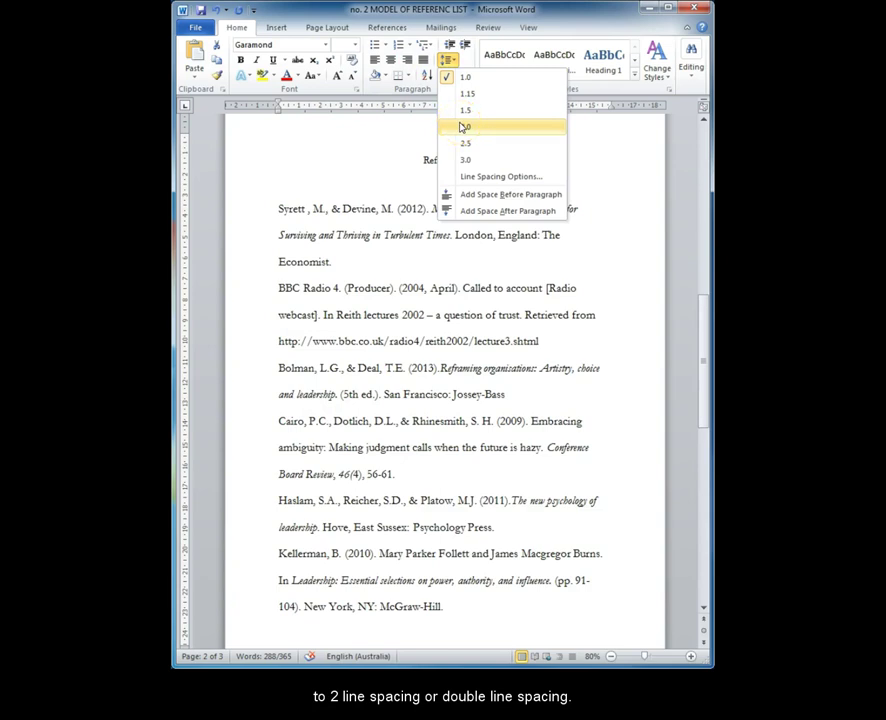
{"action": "left_click", "coordinate": [463, 127]}
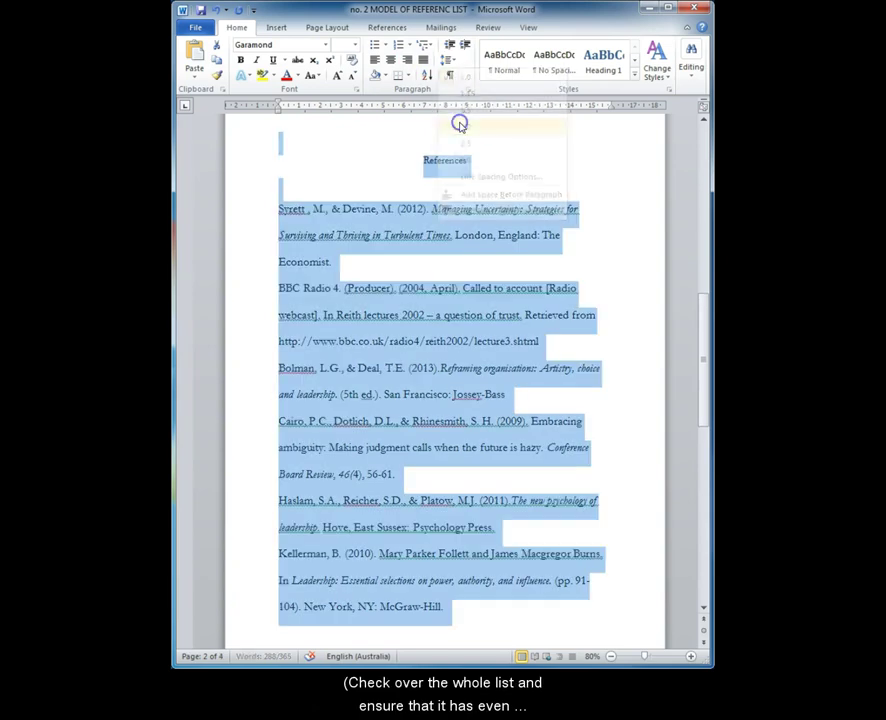
Step: Delete the empty line between the References title and the first entry
{"action": "left_click", "coordinate": [498, 217]}
{"action": "left_click", "coordinate": [457, 187]}
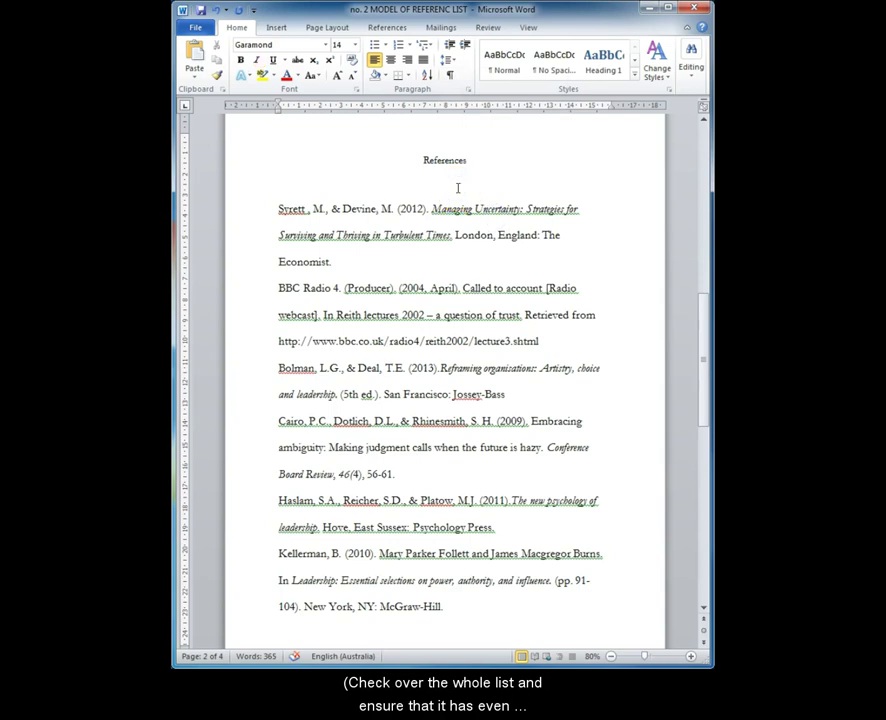
{"action": "key", "text": "BackSpace"}
Step: Set the References title and the entries below it to Times New Roman, size 12
{"action": "left_click", "coordinate": [451, 210]}
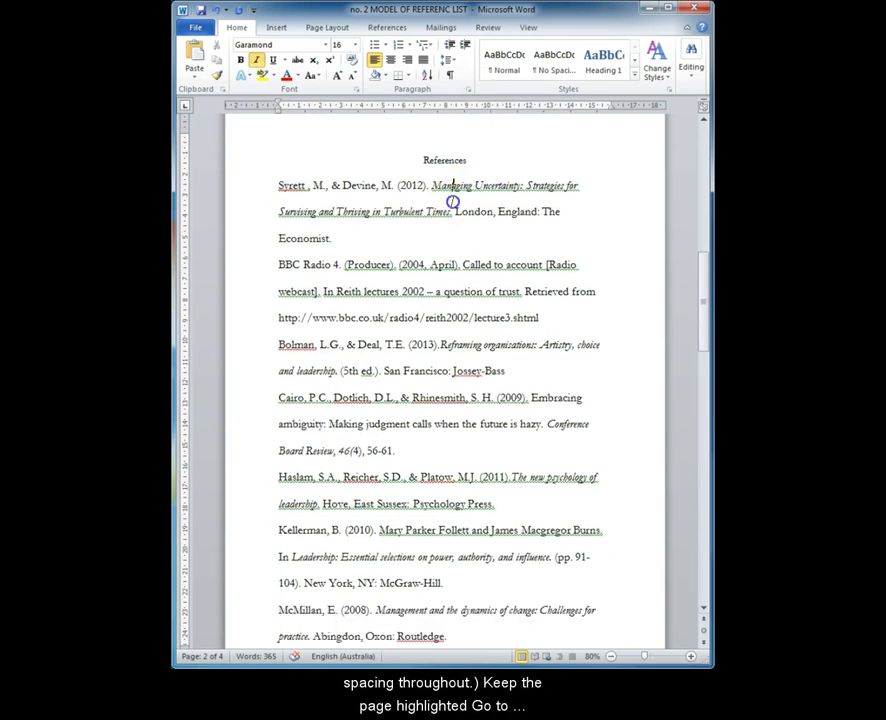
{"action": "left_click", "coordinate": [418, 164], "text": "shift"}
{"action": "left_click", "coordinate": [583, 645], "text": "shift"}
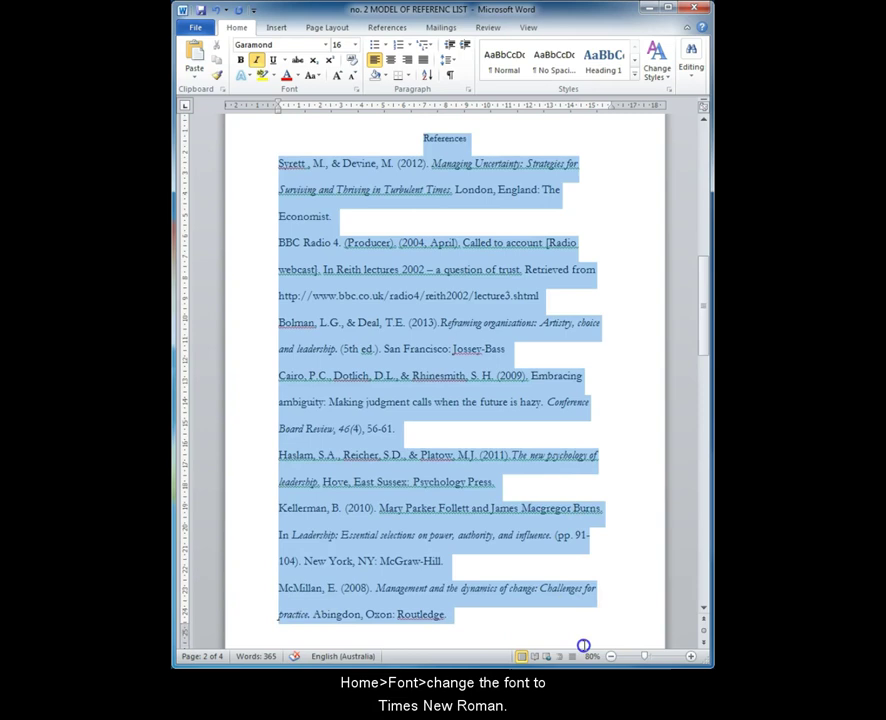
{"action": "left_click", "coordinate": [703, 119]}
{"action": "left_click", "coordinate": [703, 119]}
{"action": "left_click", "coordinate": [325, 46]}
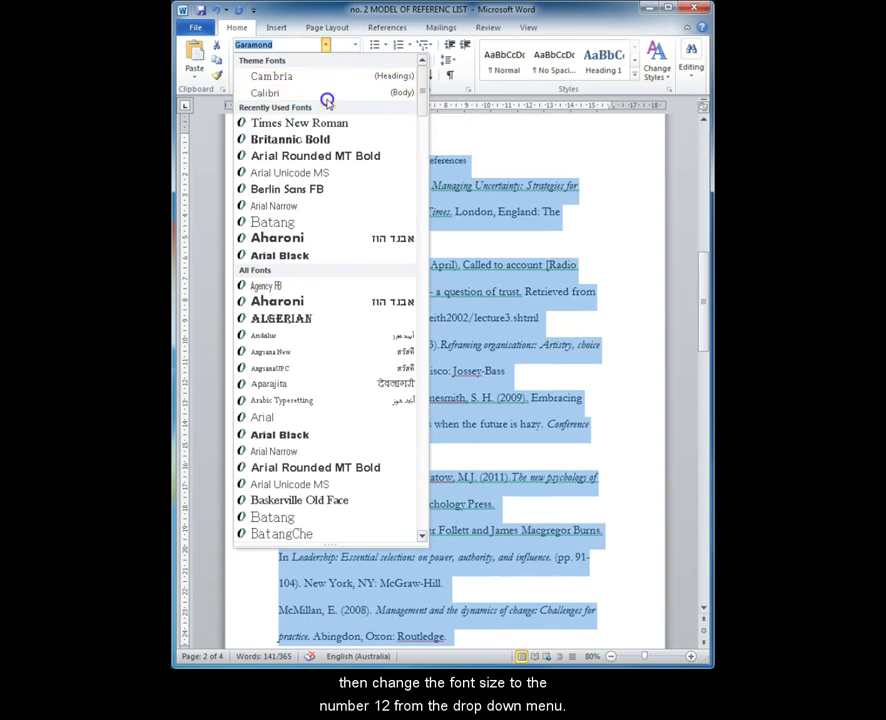
{"action": "left_click", "coordinate": [312, 123]}
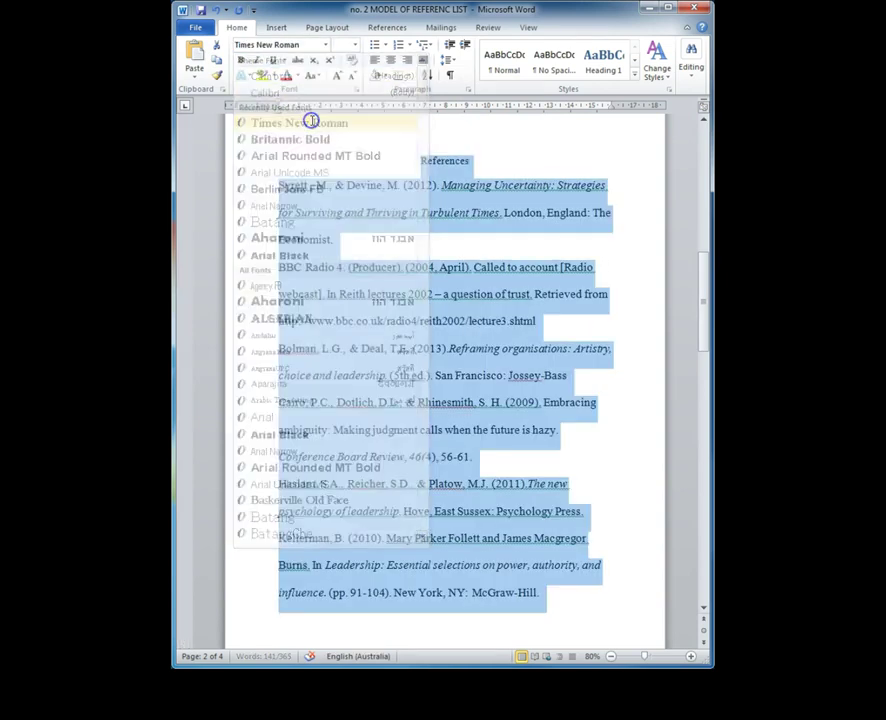
{"action": "left_click", "coordinate": [352, 46]}
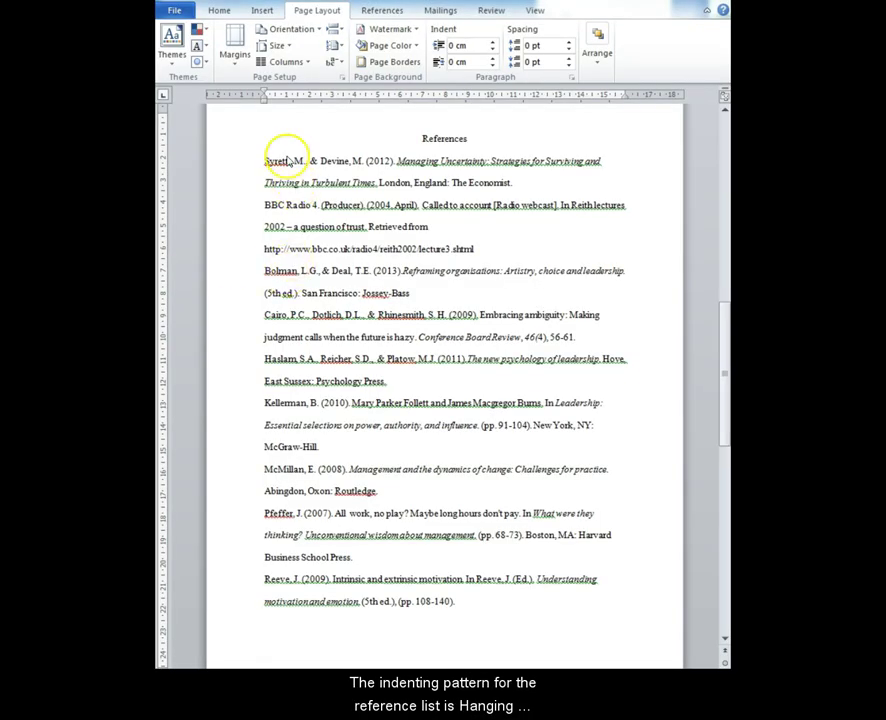
Step: Apply a 1.27 cm hanging indent to all the reference entries on the page below the title
{"action": "left_click", "coordinate": [218, 11]}
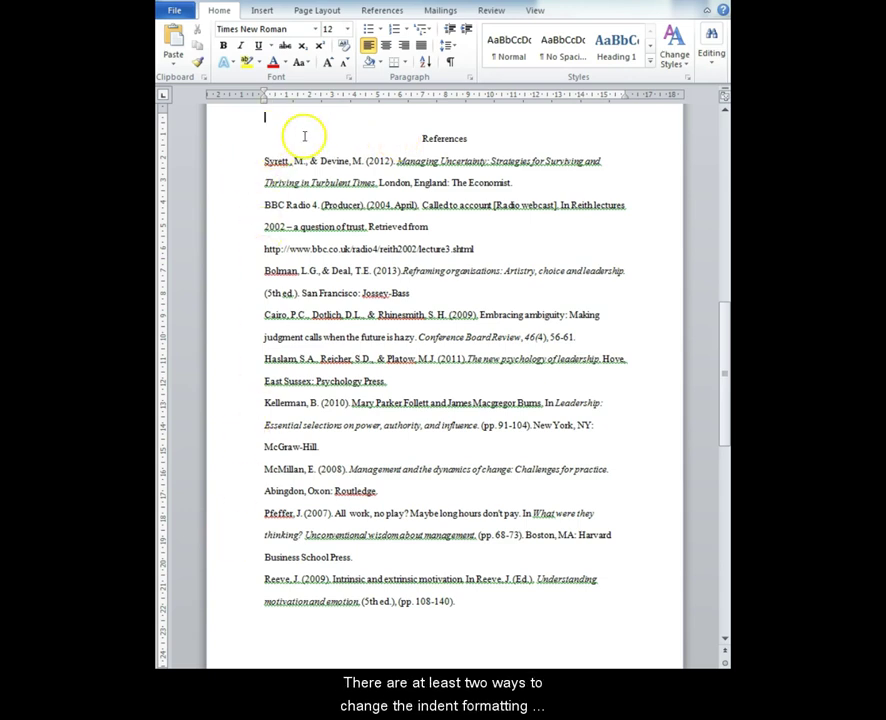
{"action": "left_click_drag", "start_coordinate": [262, 160], "coordinate": [572, 622]}
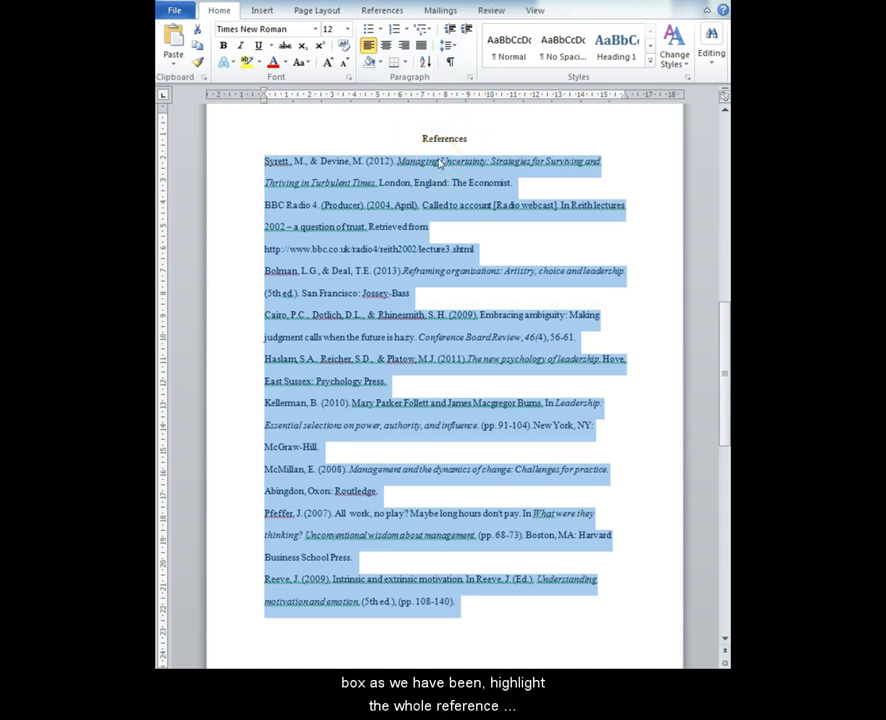
{"action": "left_click", "coordinate": [471, 79]}
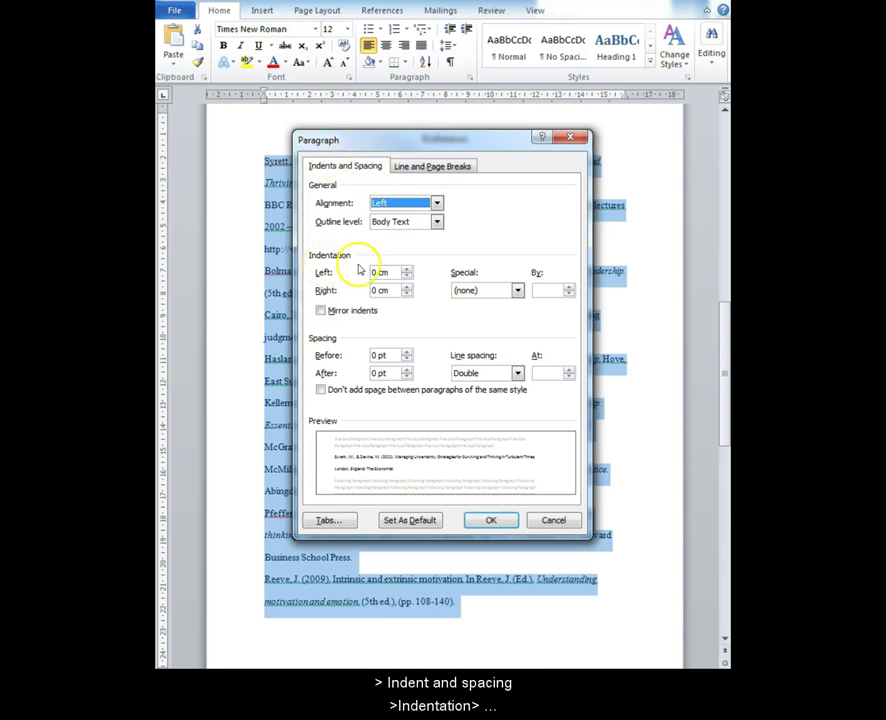
{"action": "left_click", "coordinate": [518, 290]}
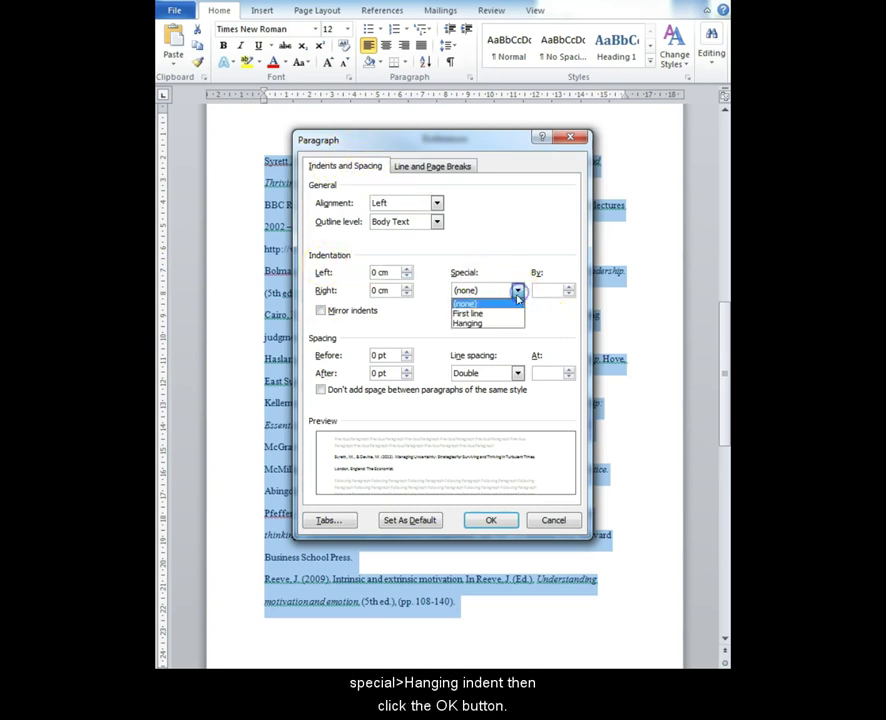
{"action": "left_click", "coordinate": [506, 322]}
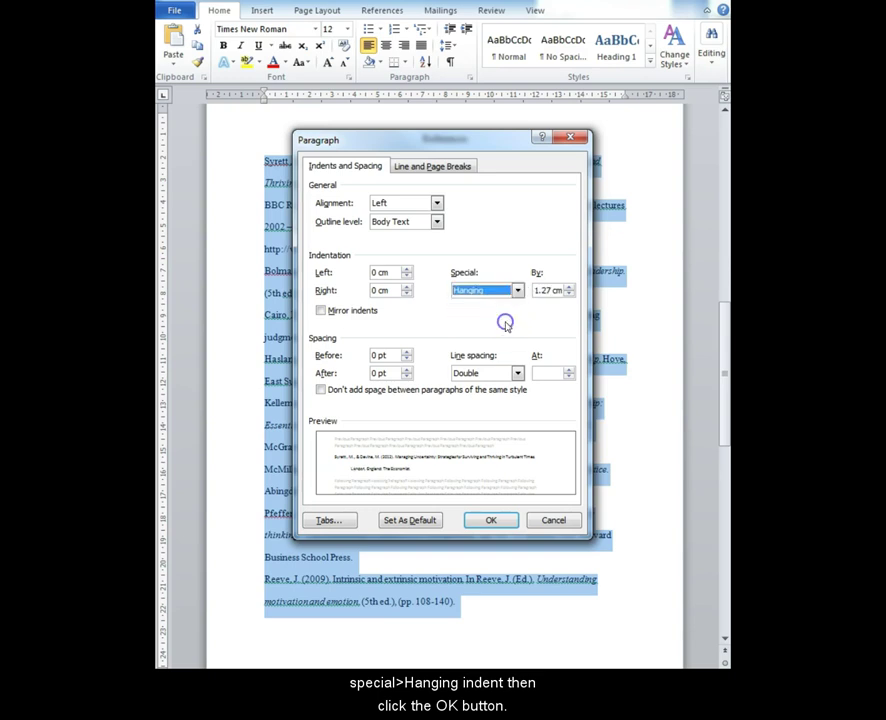
{"action": "left_click", "coordinate": [489, 521]}
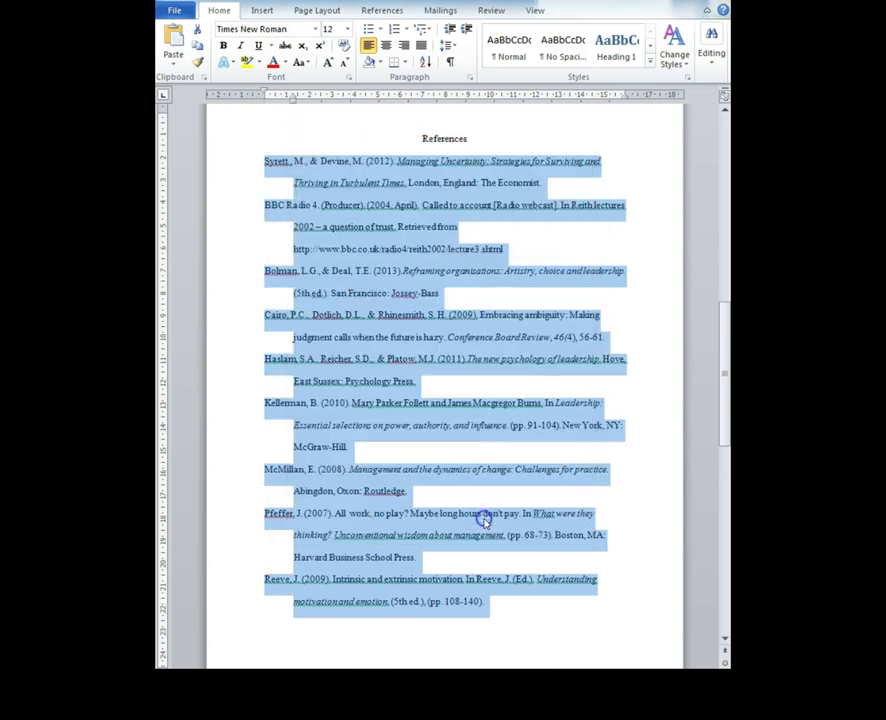
{"action": "left_click", "coordinate": [309, 136]}
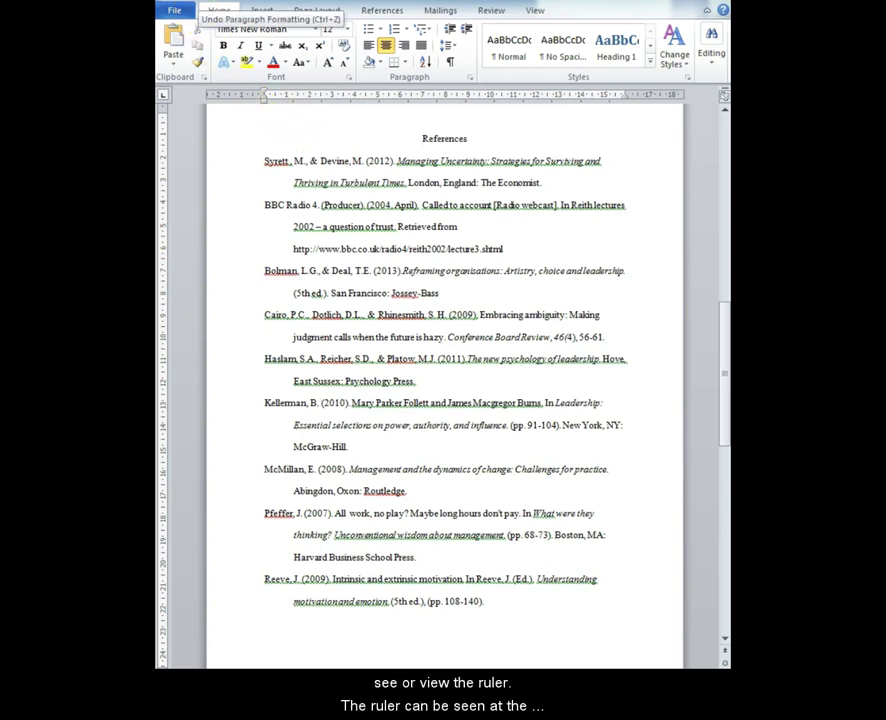
Step: Undo the hanging indent on the reference entries and reapply it at about 1.25 cm using the ruler
{"action": "key", "text": "ctrl+z"}
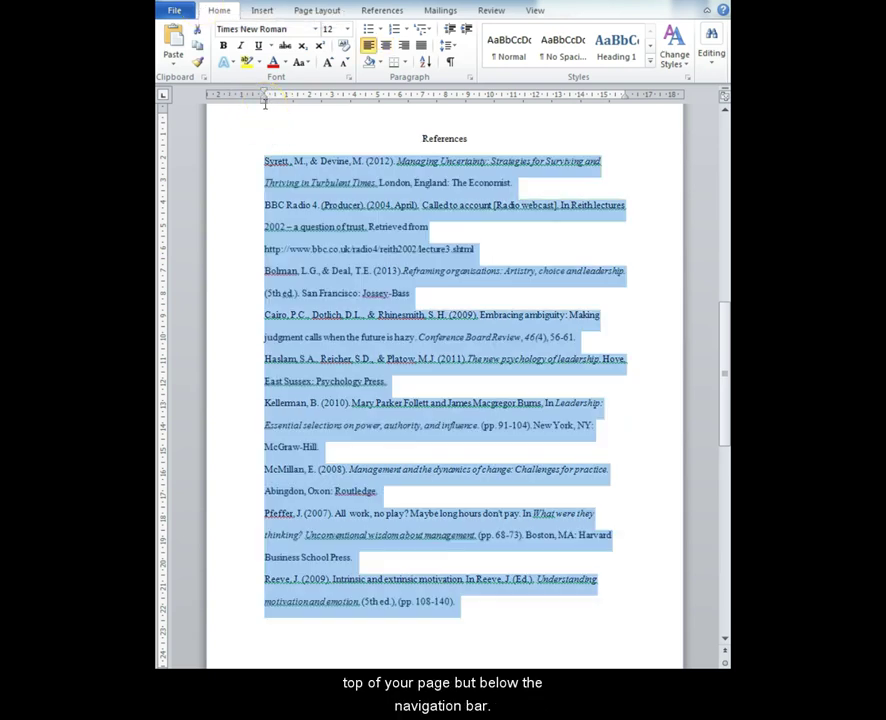
{"action": "left_click", "coordinate": [535, 11]}
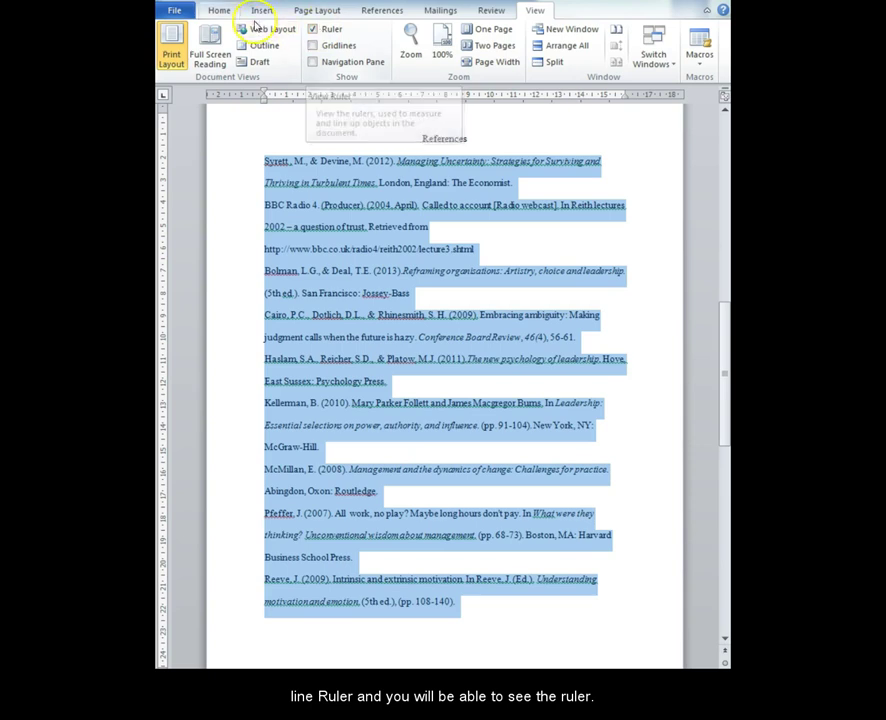
{"action": "left_click", "coordinate": [221, 12]}
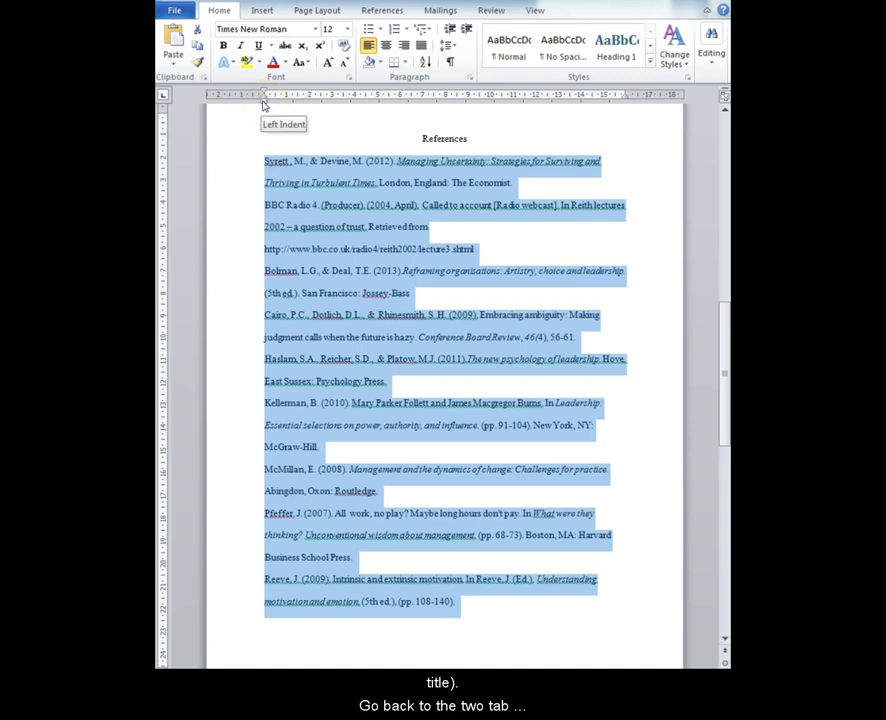
{"action": "left_click_drag", "start_coordinate": [264, 104], "coordinate": [294, 104]}
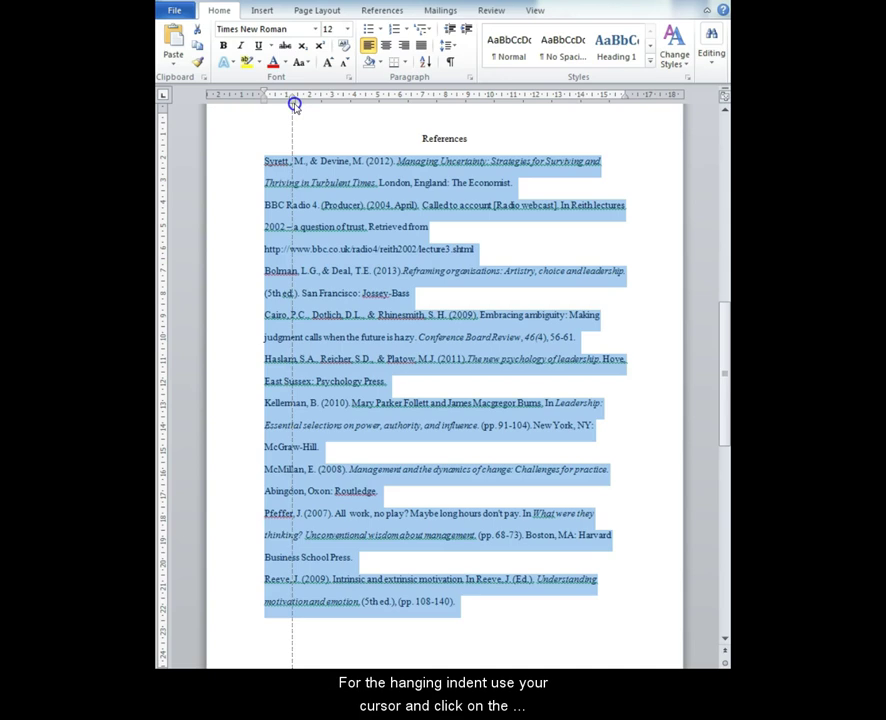
{"action": "left_click_drag", "start_coordinate": [294, 105], "coordinate": [294, 105]}
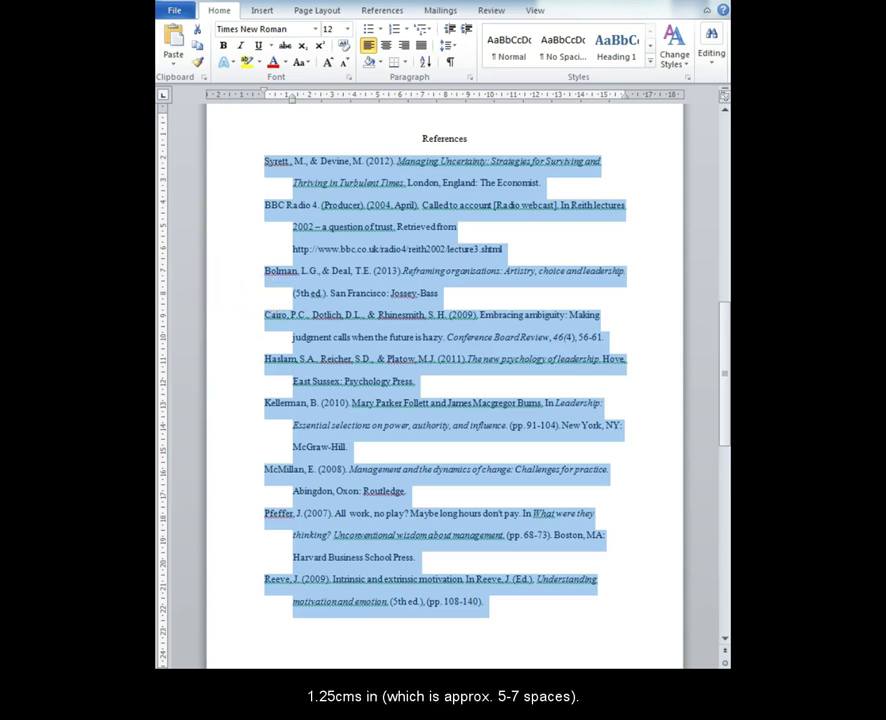
{"action": "key", "text": "Left"}
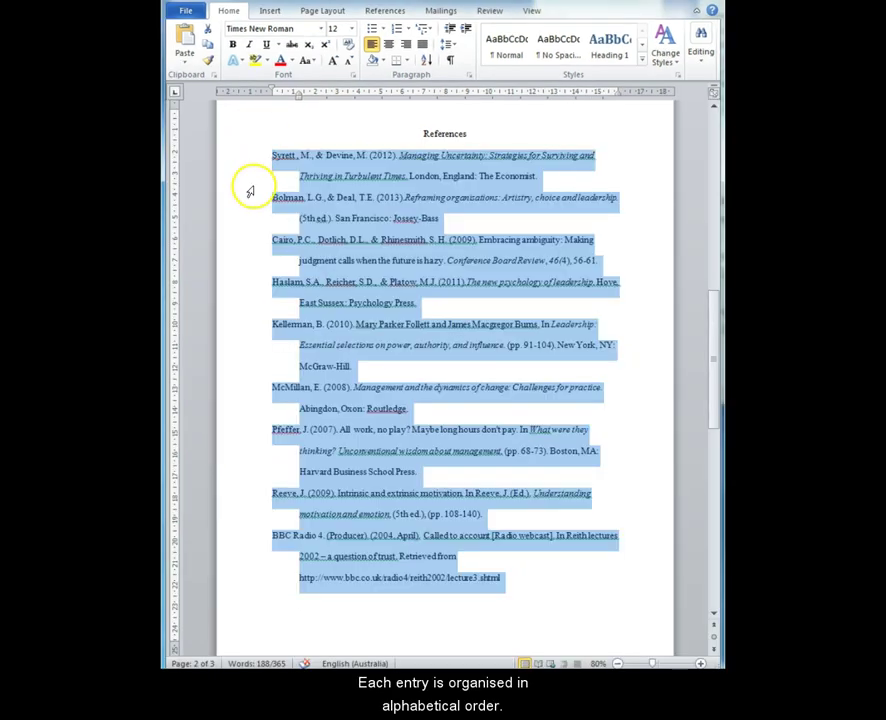
Step: Sort all the reference entries below the title alphabetically by paragraph text in ascending order
{"action": "left_click", "coordinate": [279, 148]}
{"action": "left_click", "coordinate": [271, 199]}
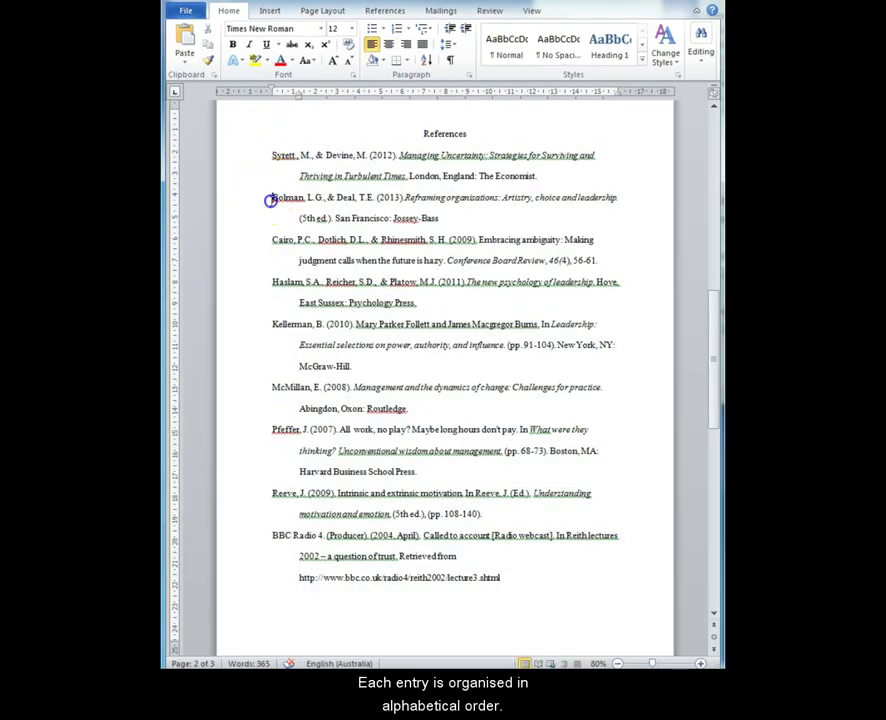
{"action": "left_click", "coordinate": [278, 242]}
{"action": "left_click_drag", "start_coordinate": [274, 155], "coordinate": [518, 576]}
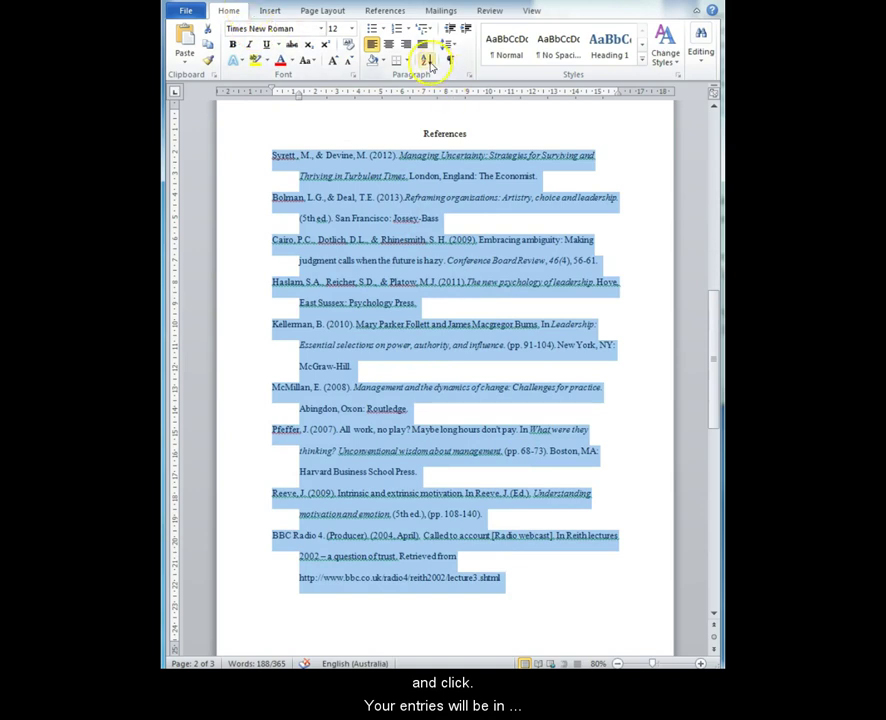
{"action": "left_click", "coordinate": [427, 60]}
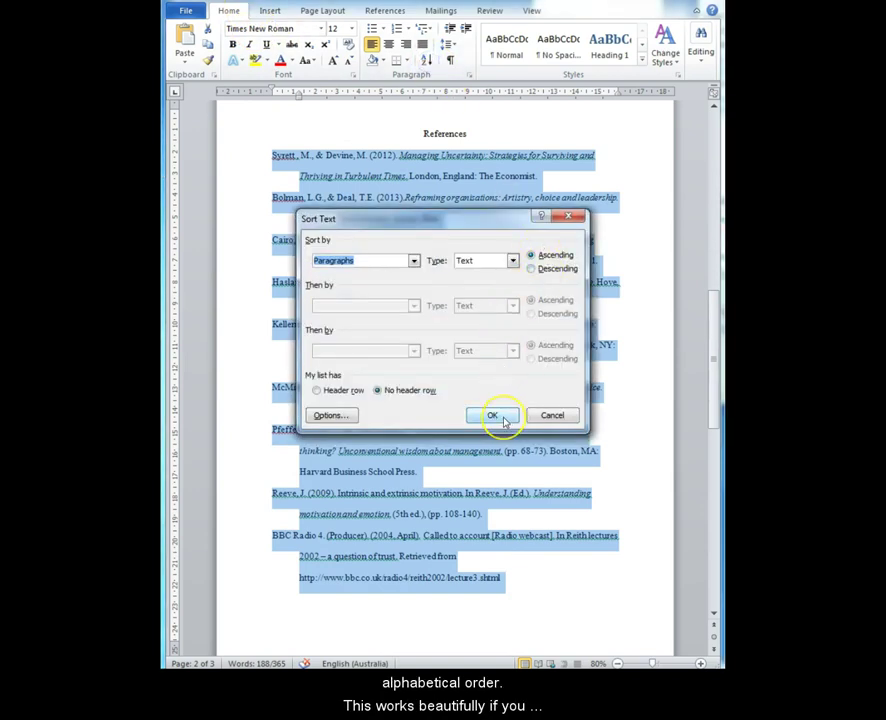
{"action": "left_click", "coordinate": [504, 421]}
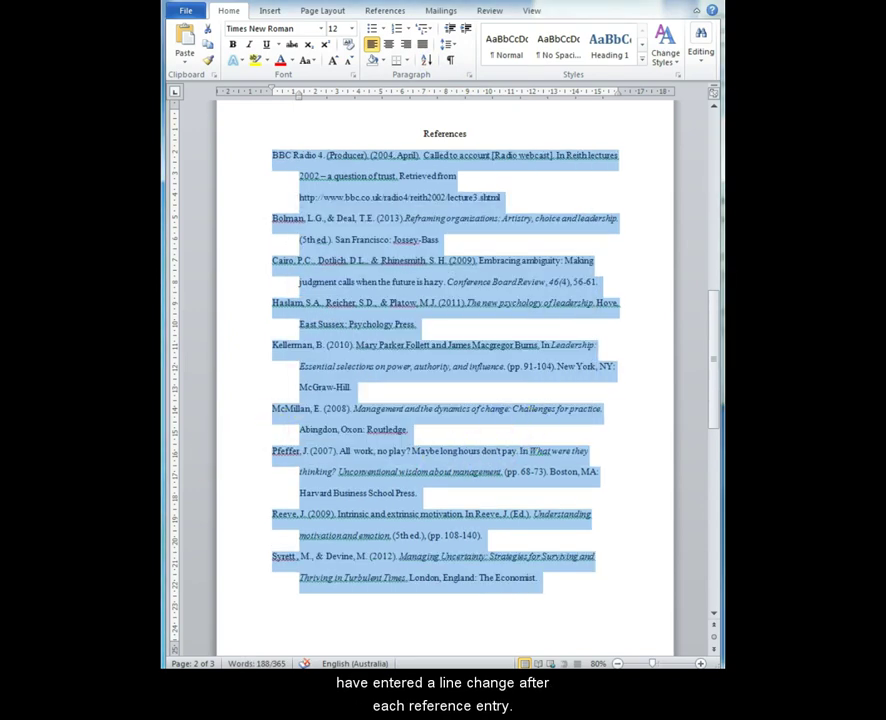
{"action": "left_click", "coordinate": [270, 597]}
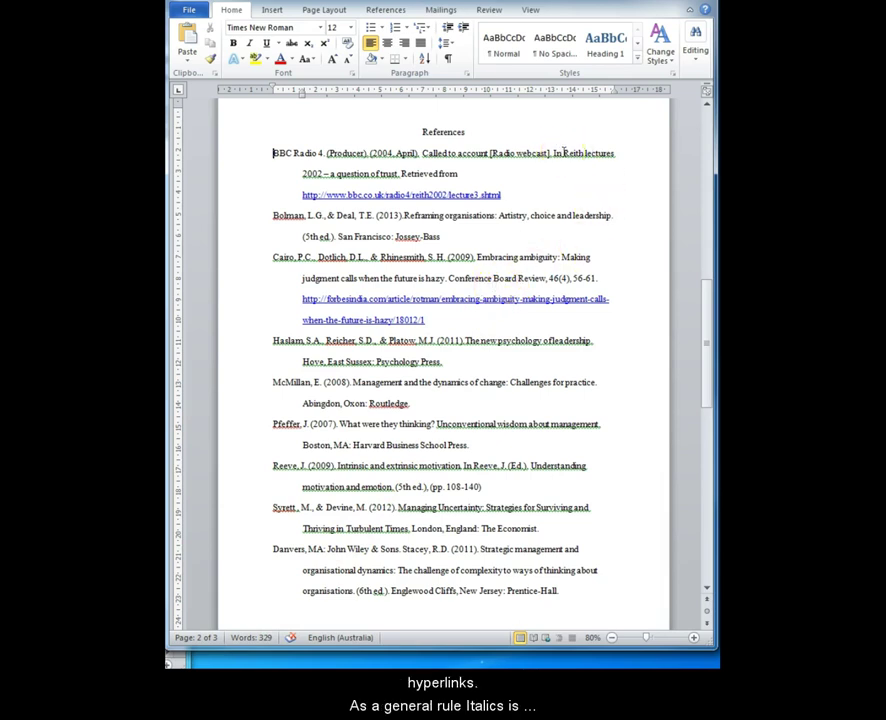
Step: Italicise the titles "Reith lectures 2002 – a question of trust" and "Reframing organisations: Artistry, choice and leadership" in the first two entries
{"action": "left_click_drag", "start_coordinate": [564, 150], "coordinate": [399, 177]}
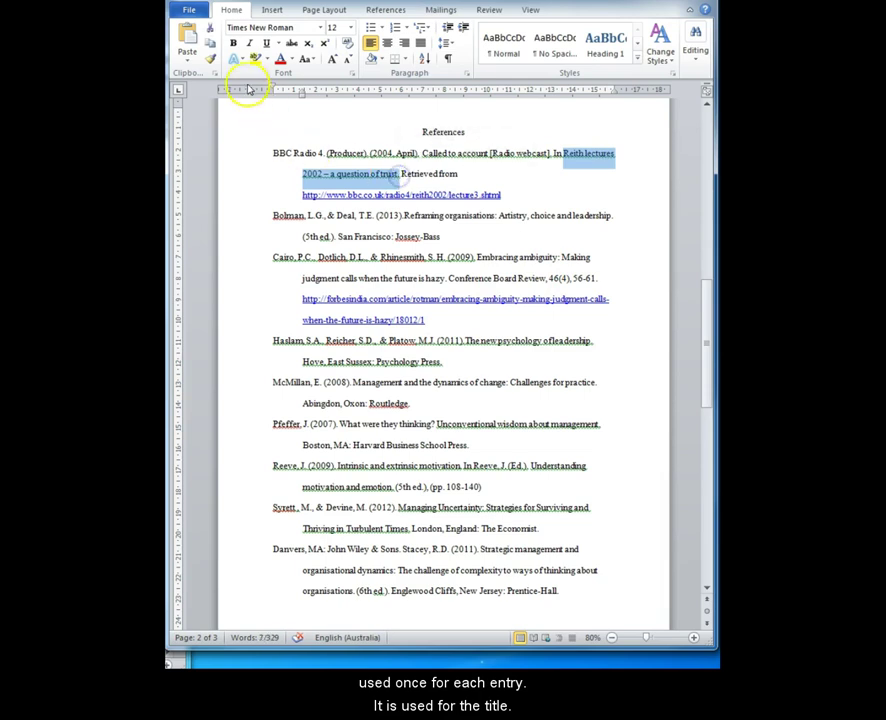
{"action": "left_click", "coordinate": [250, 43]}
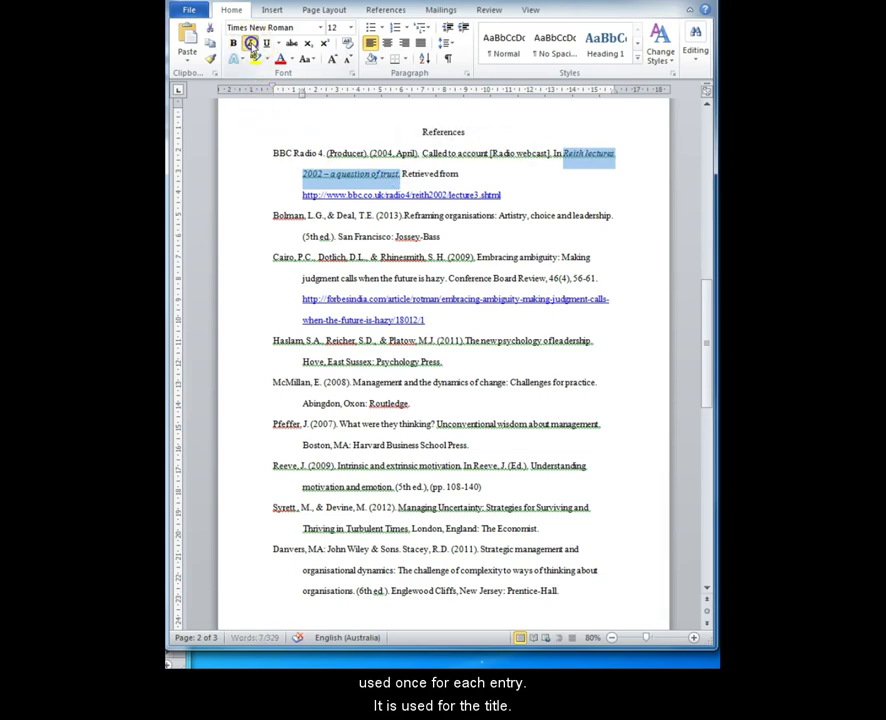
{"action": "left_click", "coordinate": [425, 234]}
{"action": "left_click_drag", "start_coordinate": [408, 216], "coordinate": [594, 215]}
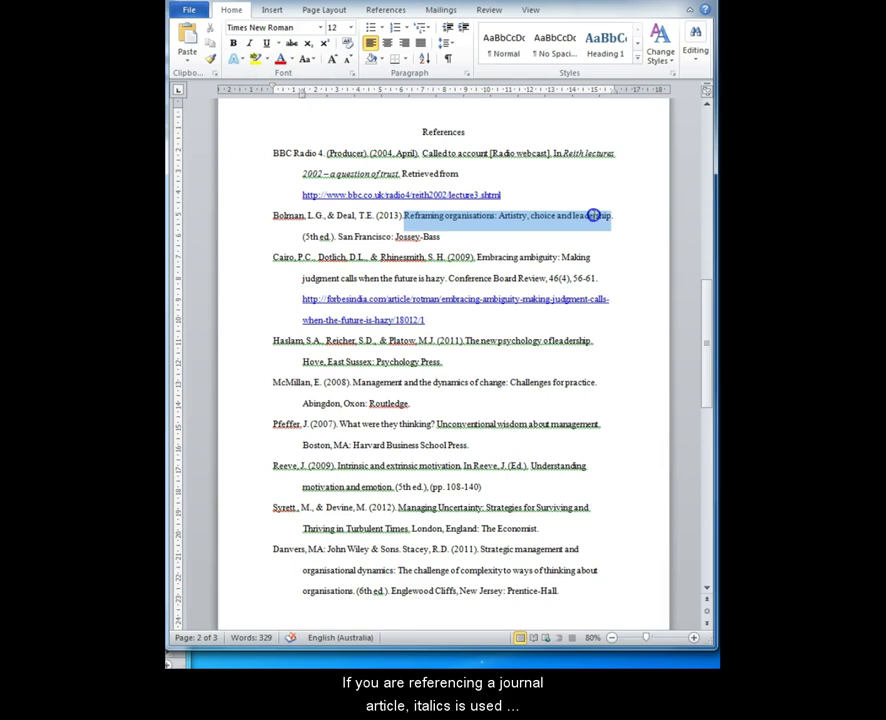
{"action": "left_click", "coordinate": [250, 43]}
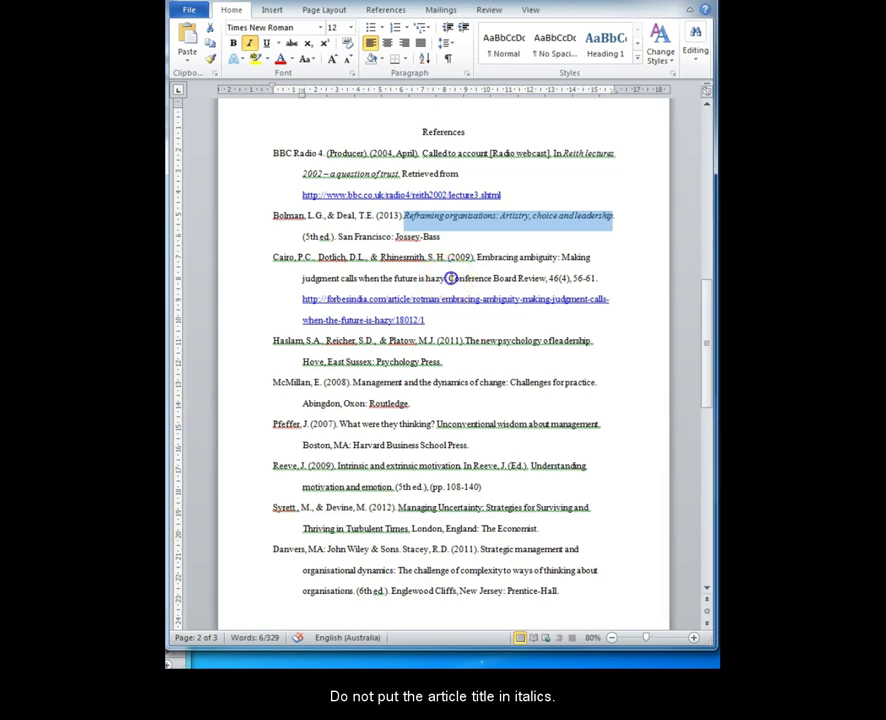
Step: Italicise the journal name "Conference Board Review" and the book title "The new psychology of leadership"
{"action": "left_click_drag", "start_coordinate": [449, 278], "coordinate": [539, 278]}
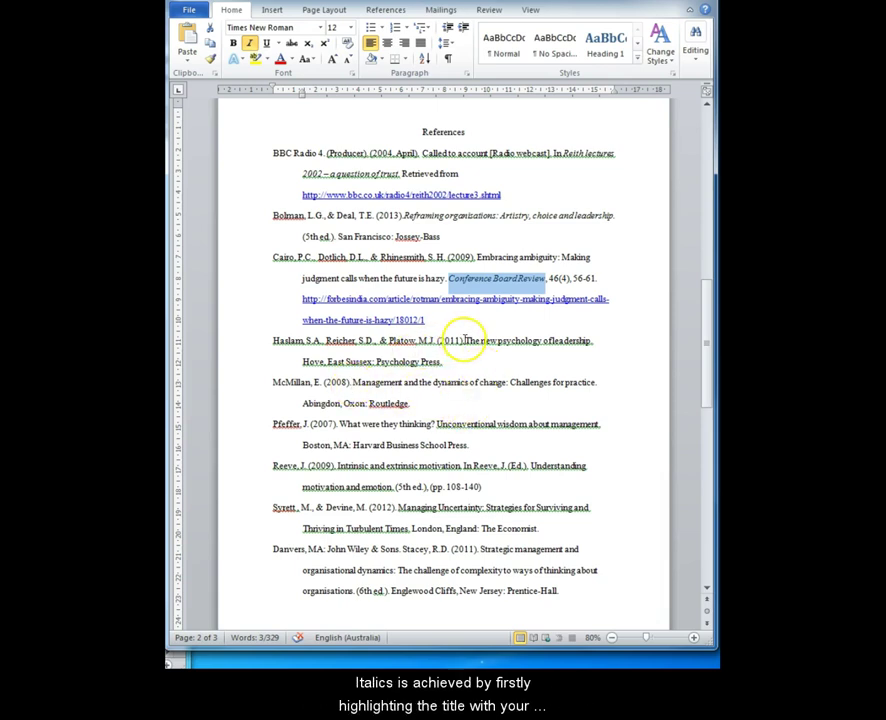
{"action": "left_click_drag", "start_coordinate": [464, 341], "coordinate": [580, 343]}
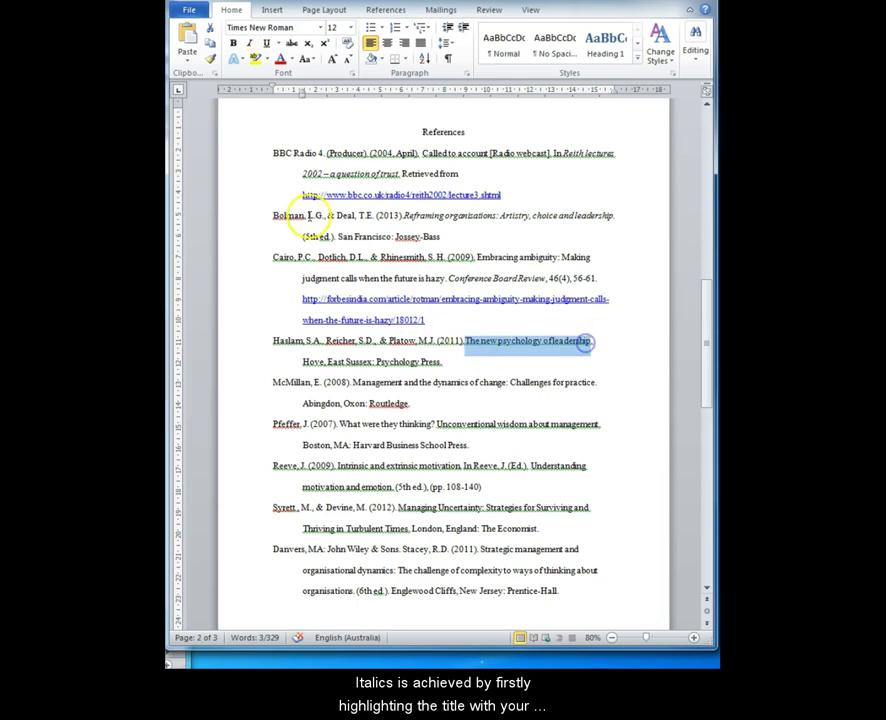
{"action": "left_click", "coordinate": [249, 43]}
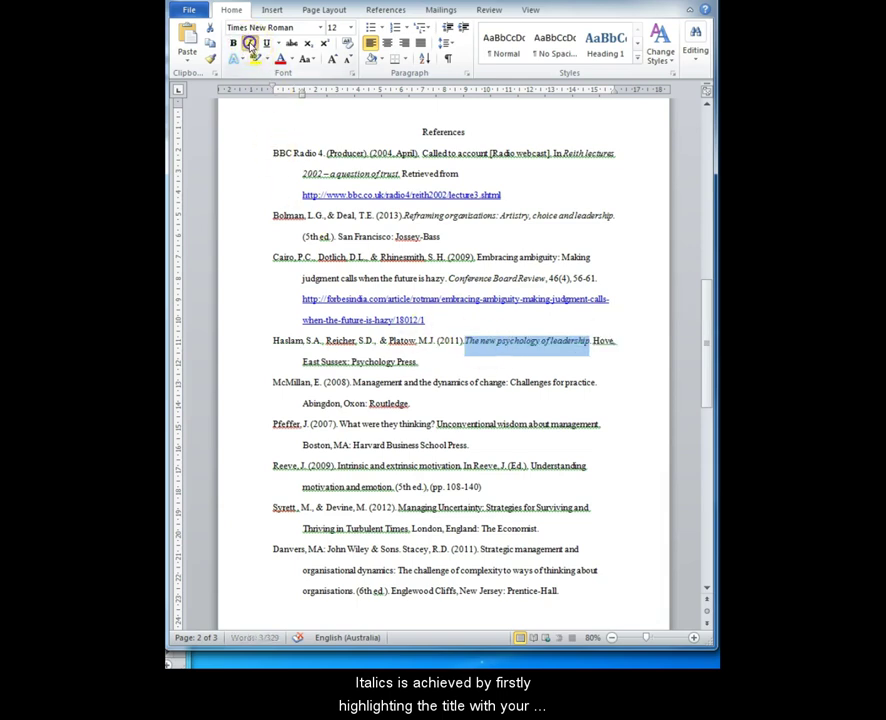
Step: Italicise the titles "Management and the dynamics of change: Challenges for practice" and "What were they thinking? Unconventional wisdom about management"
{"action": "left_click", "coordinate": [461, 406]}
{"action": "left_click_drag", "start_coordinate": [353, 385], "coordinate": [596, 383]}
{"action": "left_click", "coordinate": [251, 44]}
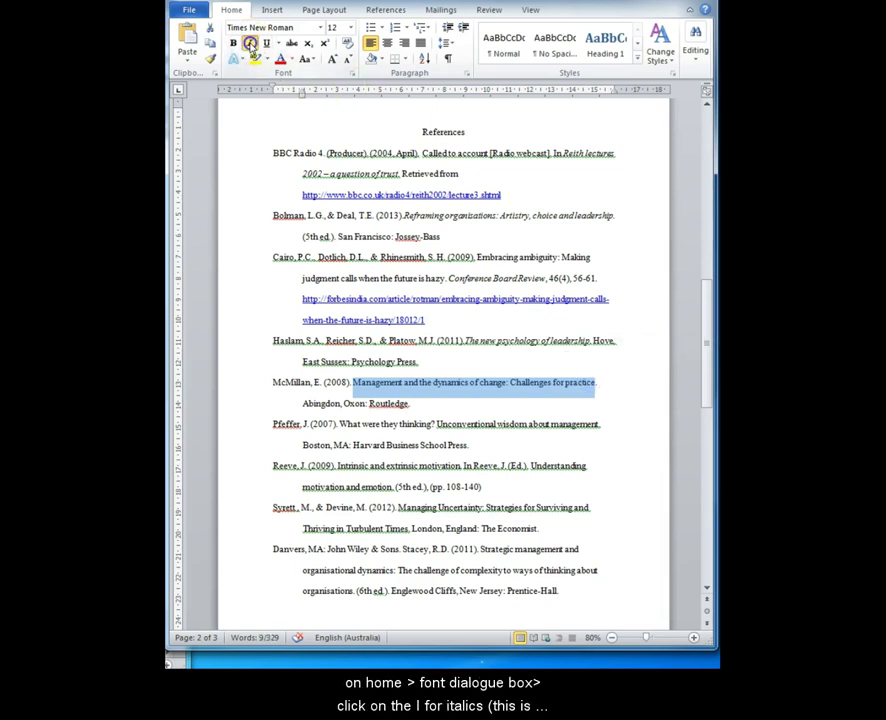
{"action": "left_click", "coordinate": [497, 428]}
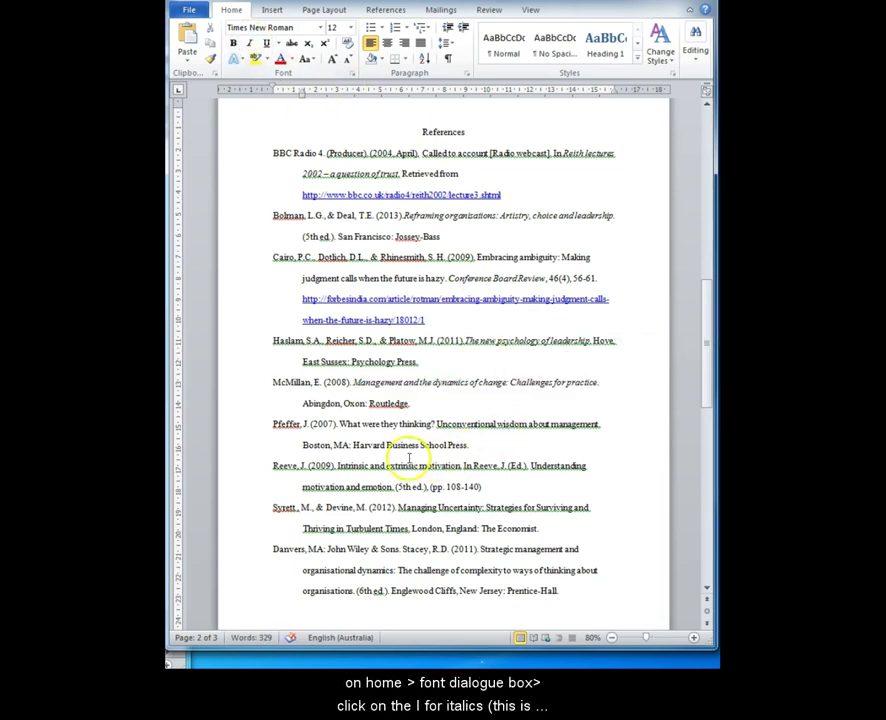
{"action": "left_click_drag", "start_coordinate": [343, 425], "coordinate": [610, 427]}
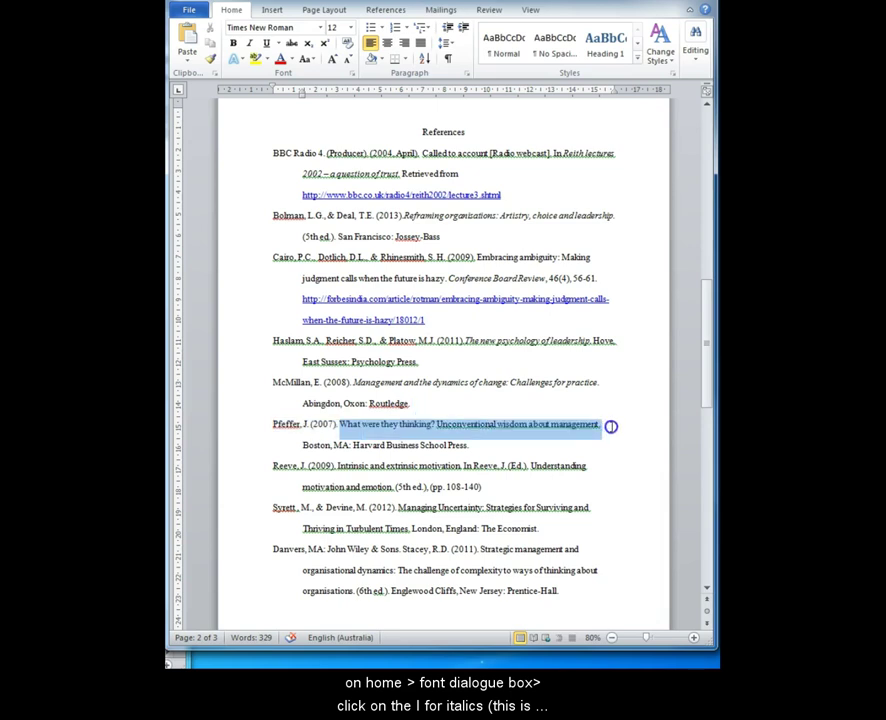
{"action": "left_click", "coordinate": [250, 44]}
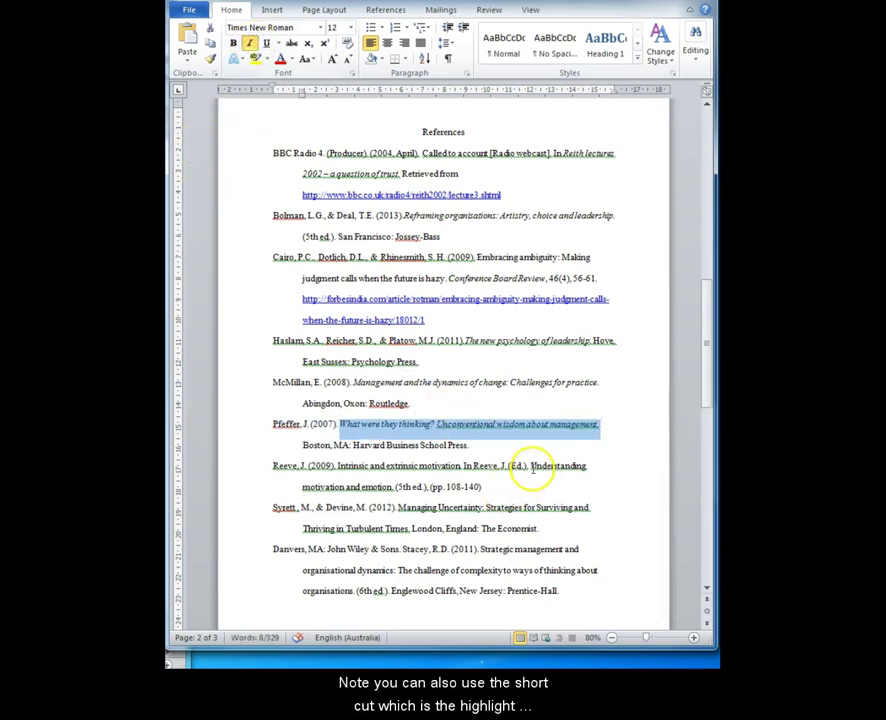
Step: Italicise the titles "Understanding motivation and emotion" and "Managing Uncertainty: Strategies for Surviving and Thriving in Turbulent Times"
{"action": "left_click_drag", "start_coordinate": [531, 466], "coordinate": [391, 492]}
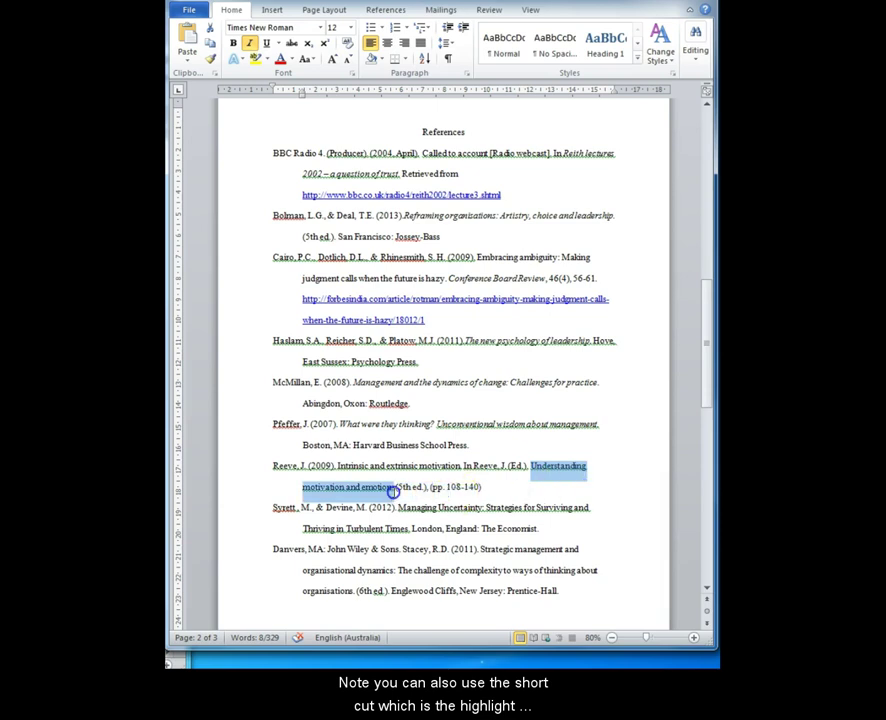
{"action": "key", "text": "ctrl+i"}
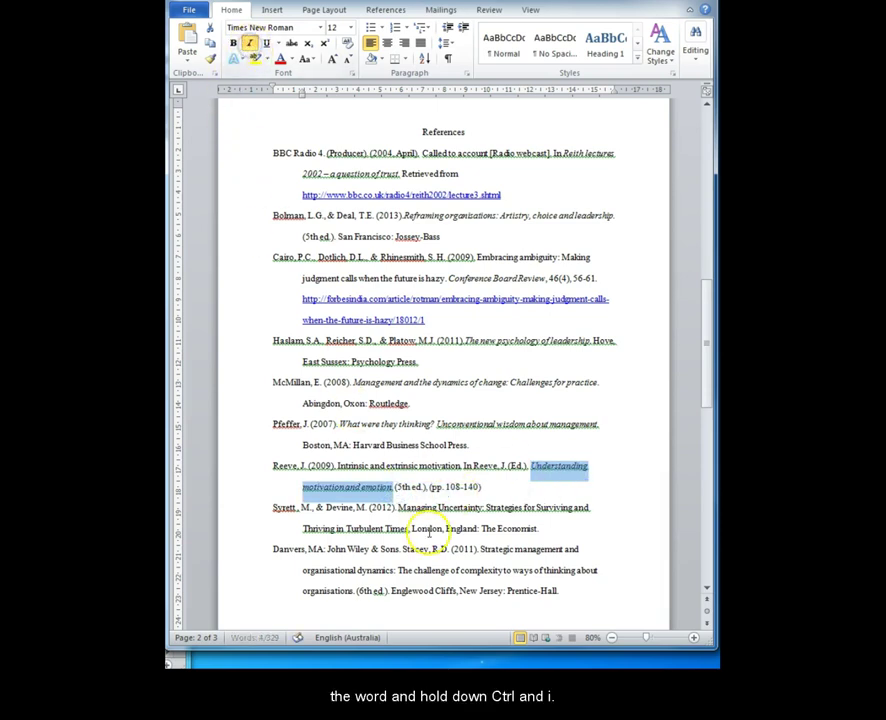
{"action": "left_click", "coordinate": [430, 535]}
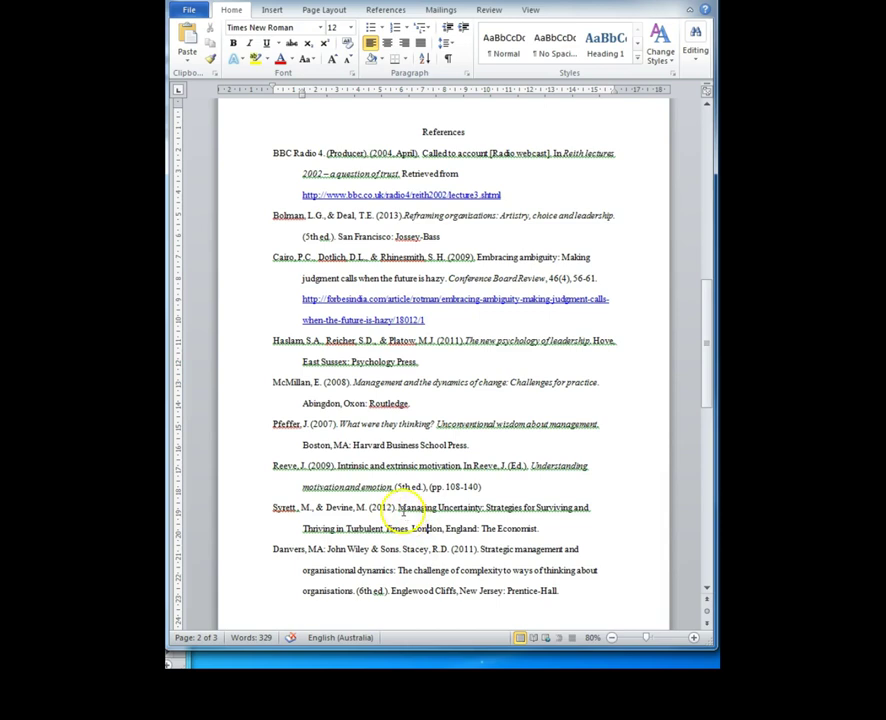
{"action": "left_click_drag", "start_coordinate": [411, 511], "coordinate": [411, 531]}
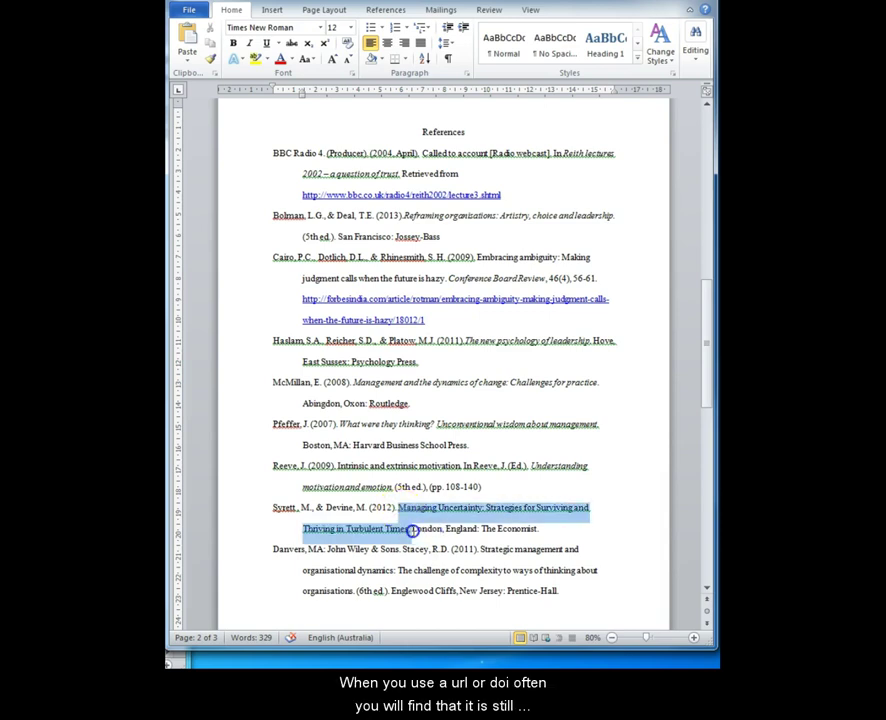
{"action": "left_click", "coordinate": [253, 44]}
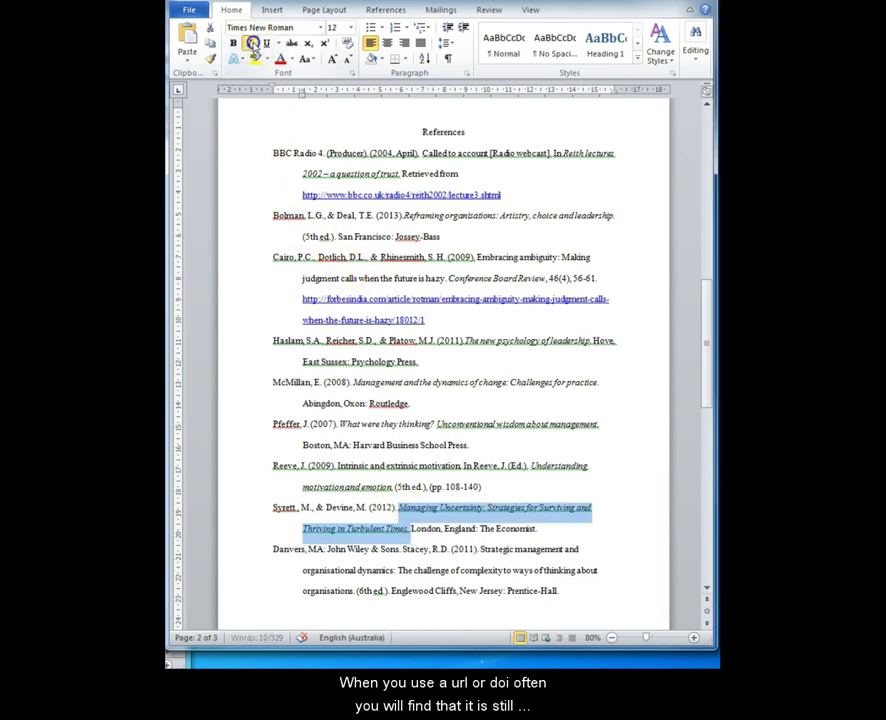
{"action": "left_click", "coordinate": [405, 536]}
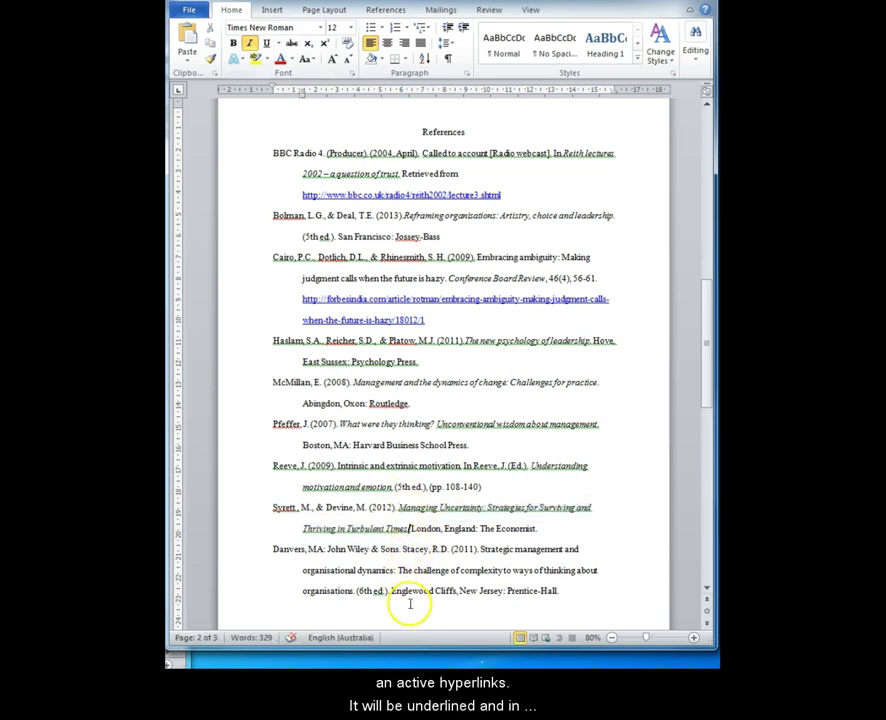
Step: Remove the hyperlink from the web address in the BBC Radio 4 entry
{"action": "left_click_drag", "start_coordinate": [301, 195], "coordinate": [510, 198]}
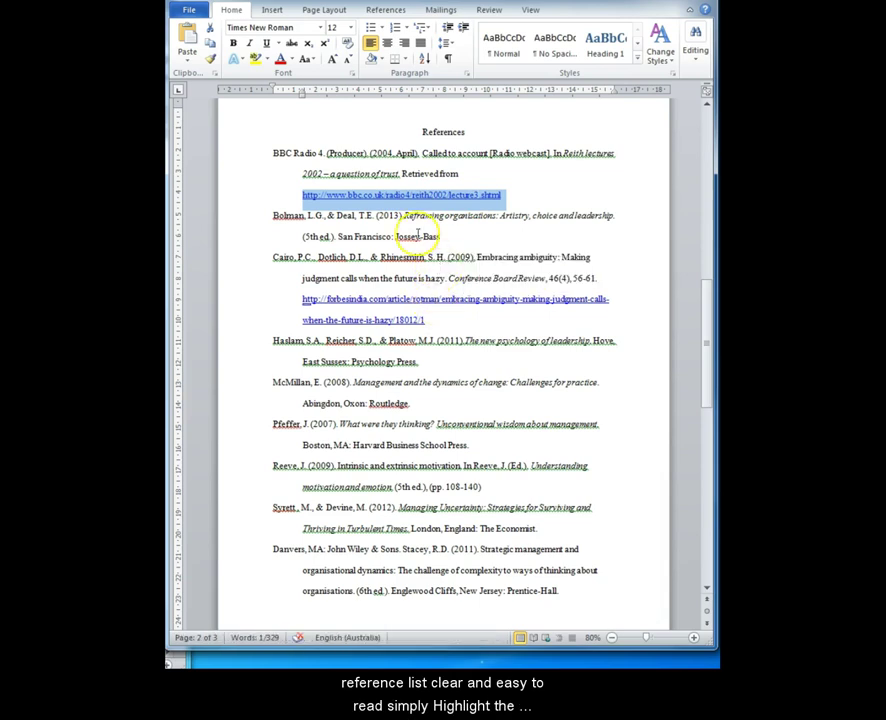
{"action": "right_click", "coordinate": [490, 199]}
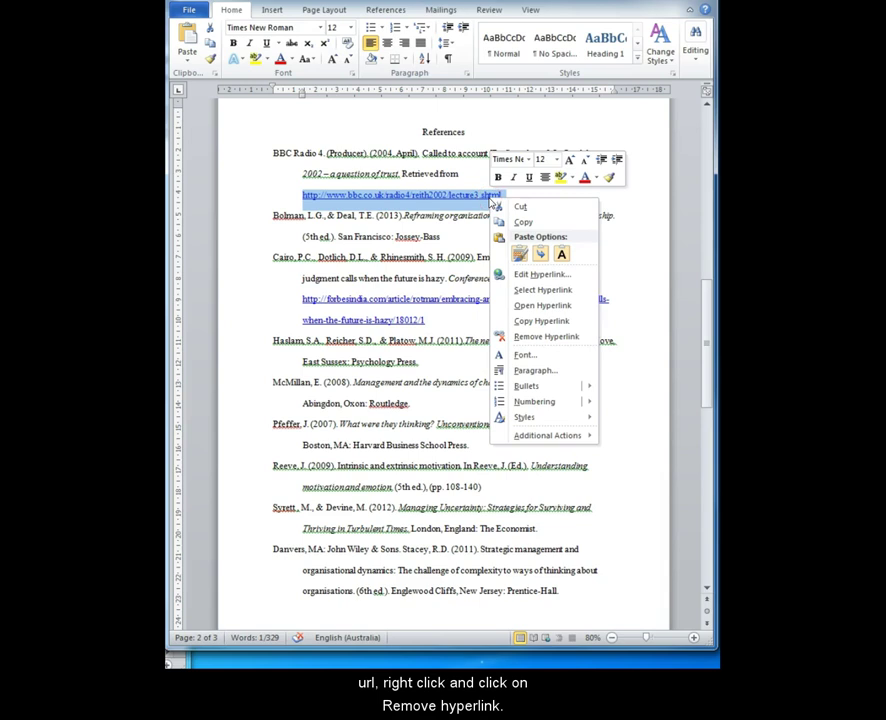
{"action": "left_click", "coordinate": [534, 336]}
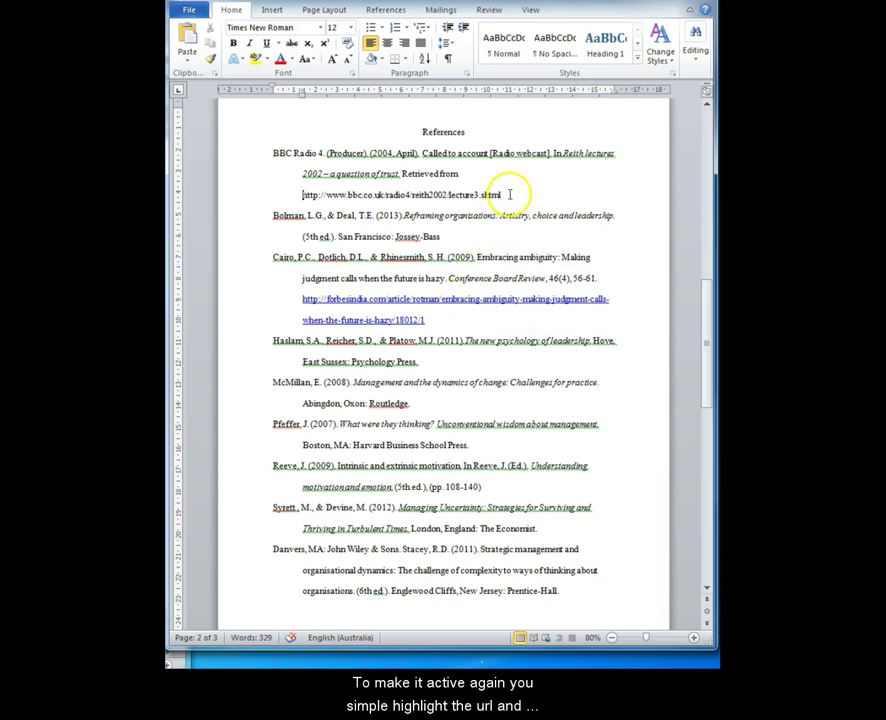
Step: Turn the plain web address in the BBC Radio 4 entry back into an active hyperlink
{"action": "left_click_drag", "start_coordinate": [506, 195], "coordinate": [303, 195]}
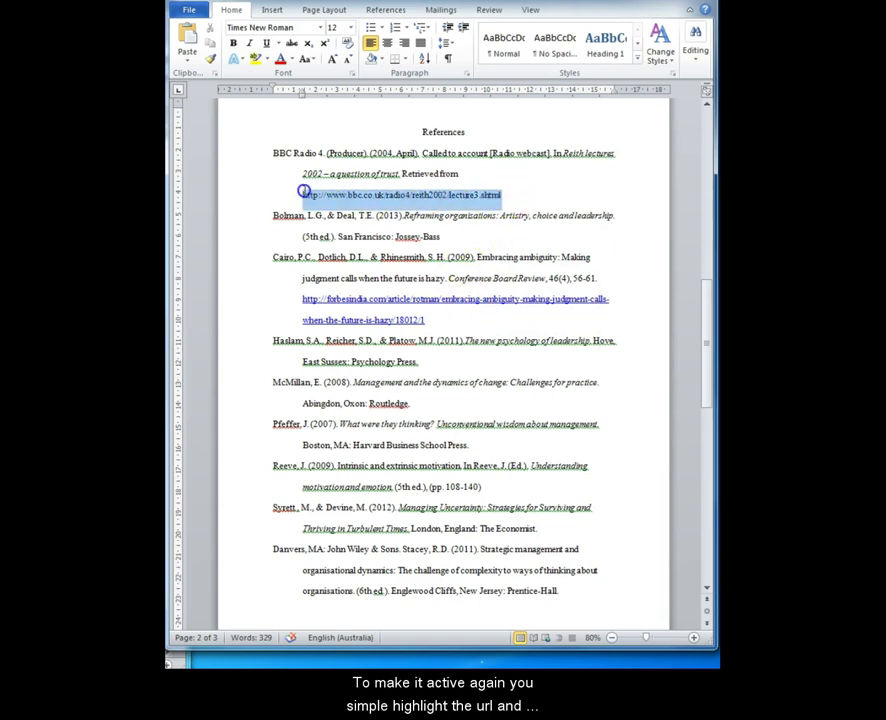
{"action": "right_click", "coordinate": [466, 199]}
{"action": "left_click", "coordinate": [503, 354]}
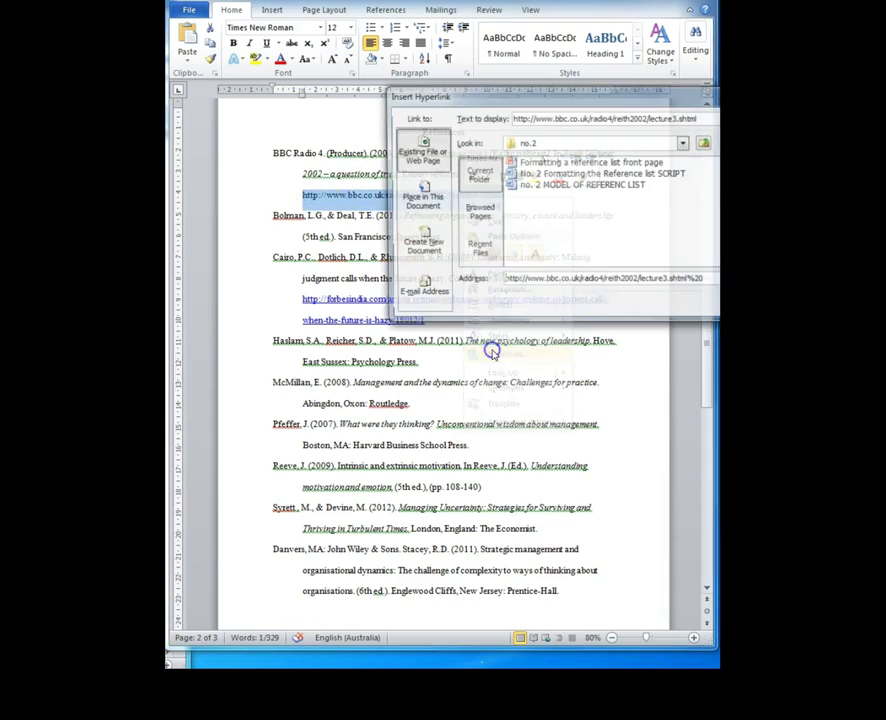
{"action": "key", "text": "Return"}
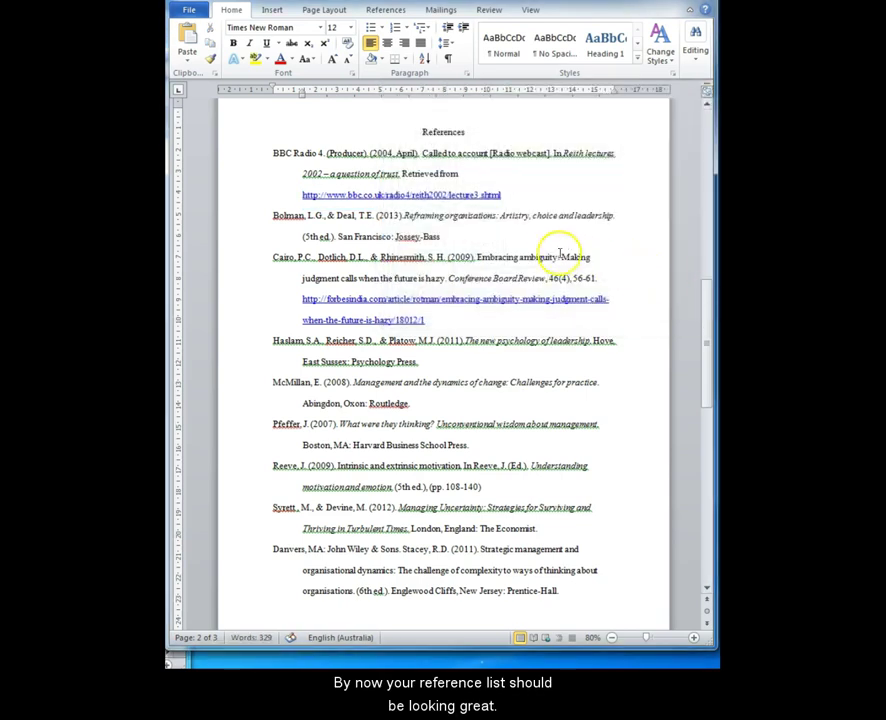
Step: Remove the hyperlinks from the BBC Radio 4 web address and the forbesindia.com web address
{"action": "left_click_drag", "start_coordinate": [292, 194], "coordinate": [552, 196]}
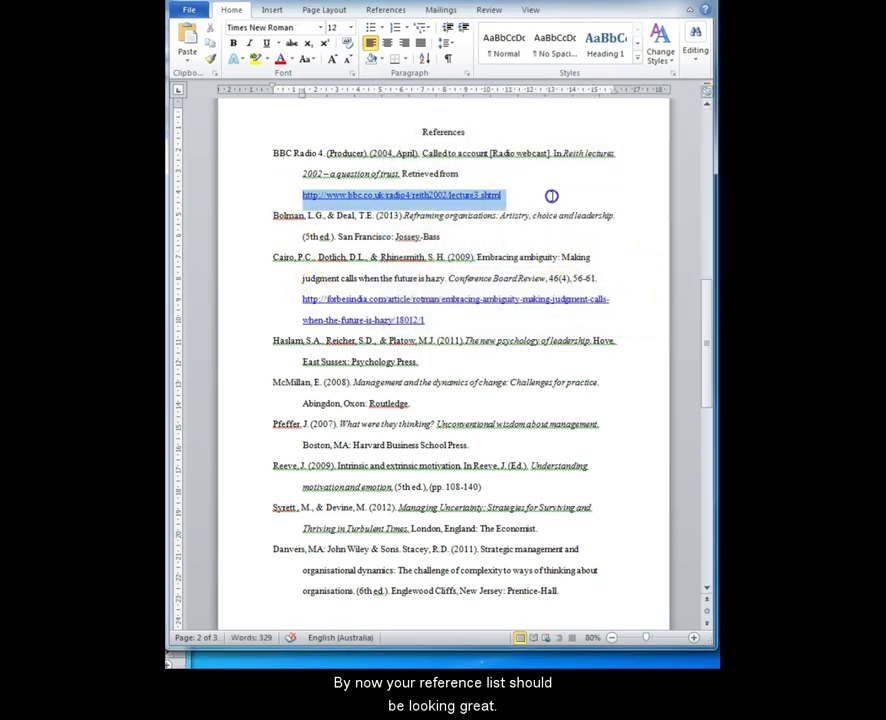
{"action": "right_click", "coordinate": [419, 198]}
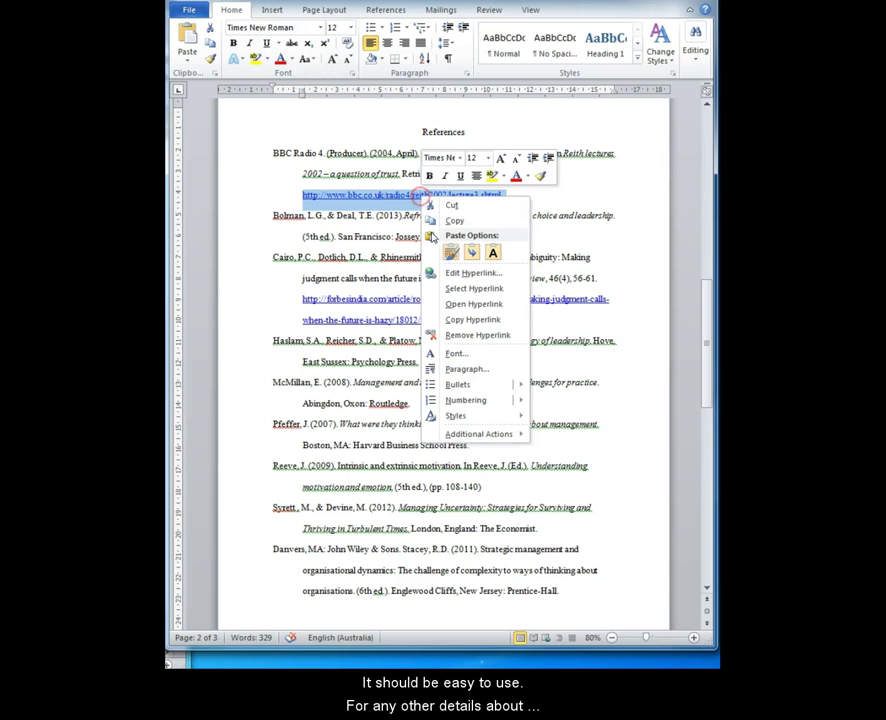
{"action": "left_click", "coordinate": [477, 335]}
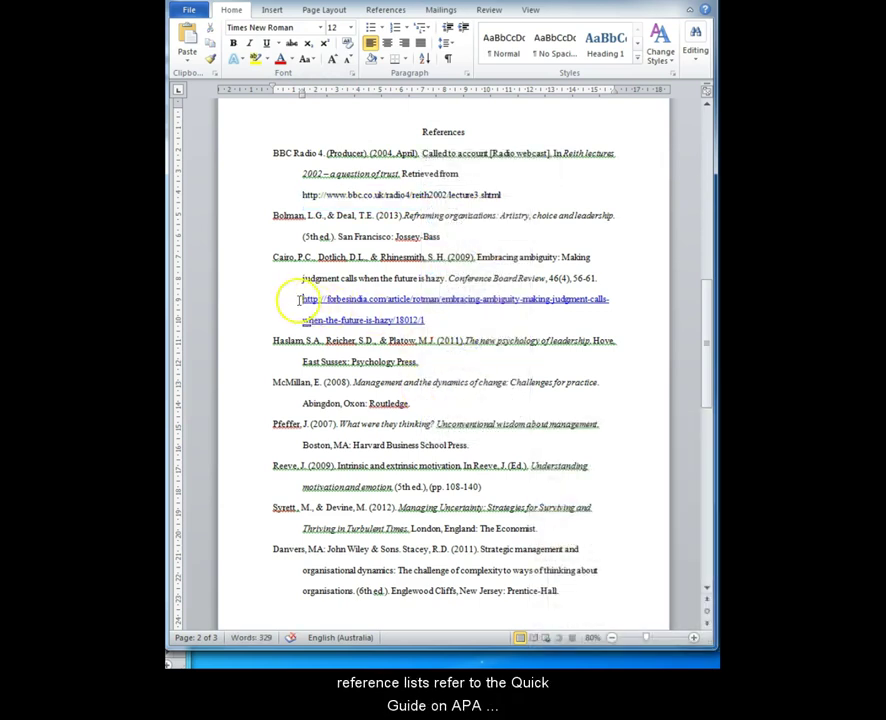
{"action": "left_click_drag", "start_coordinate": [300, 299], "coordinate": [446, 313]}
{"action": "right_click", "coordinate": [450, 321]}
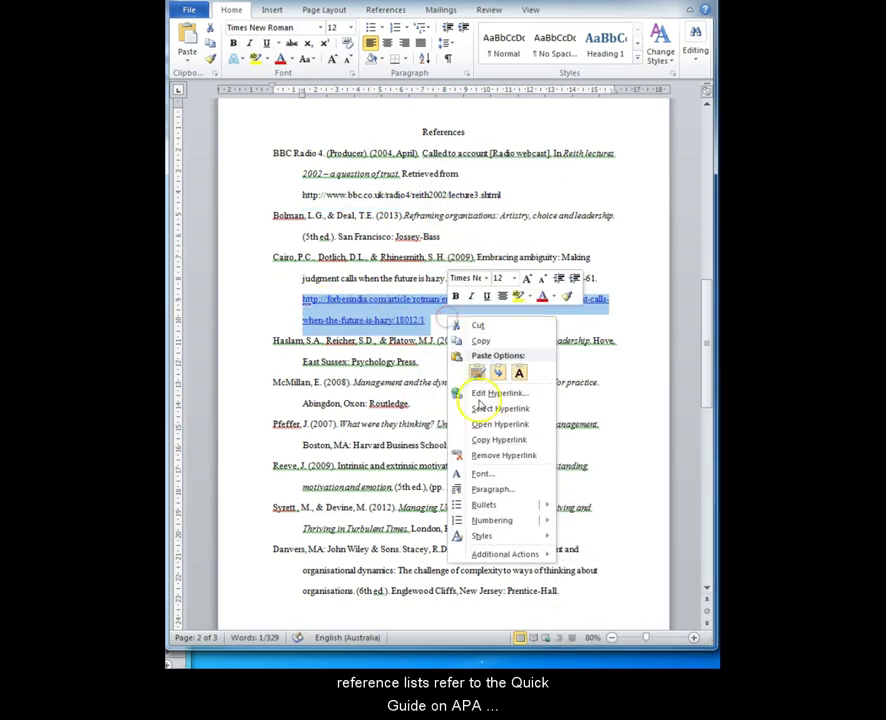
{"action": "left_click", "coordinate": [478, 455]}
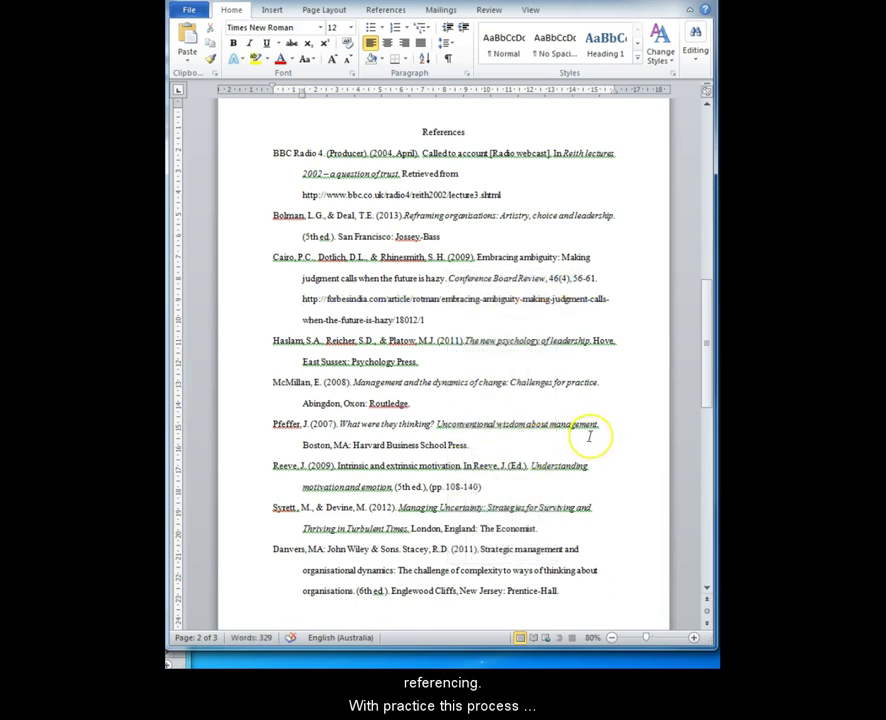